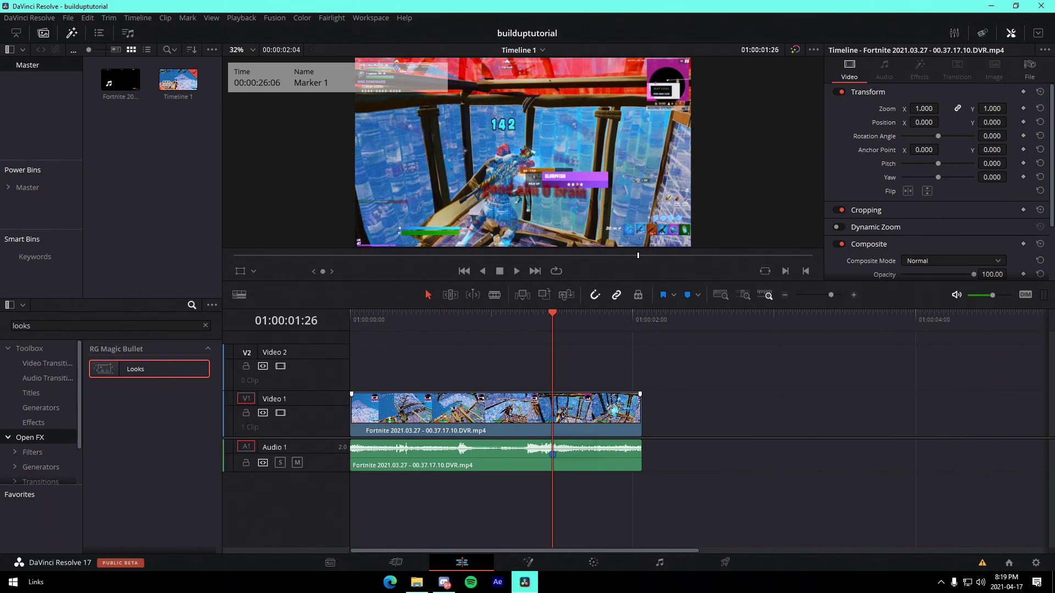
# Step: Check the timeline resolution and frame rate in the project settings without changing anything
pyautogui.click(68, 18)
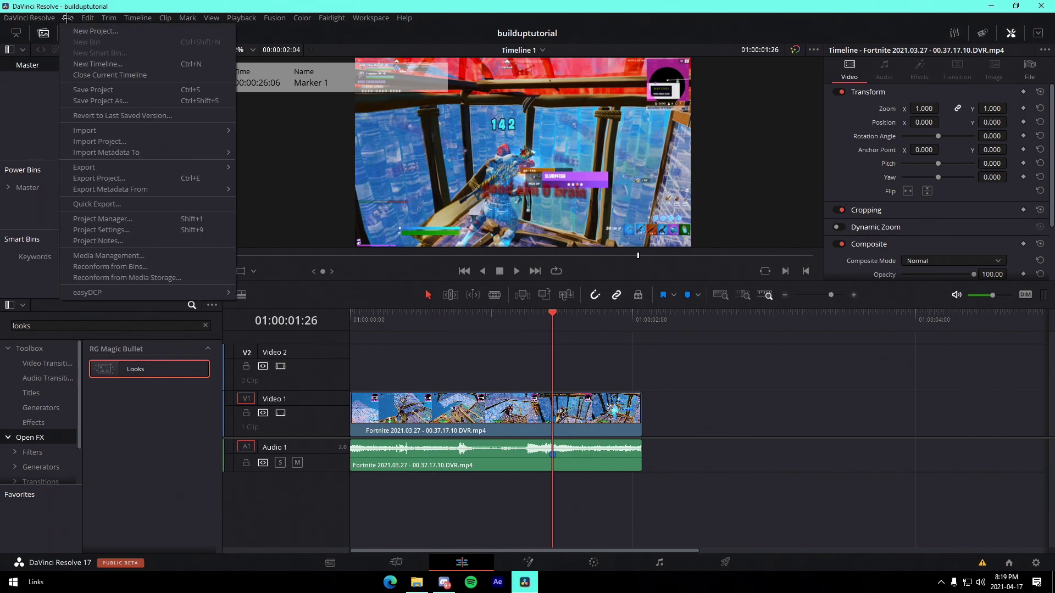
pyautogui.click(112, 227)
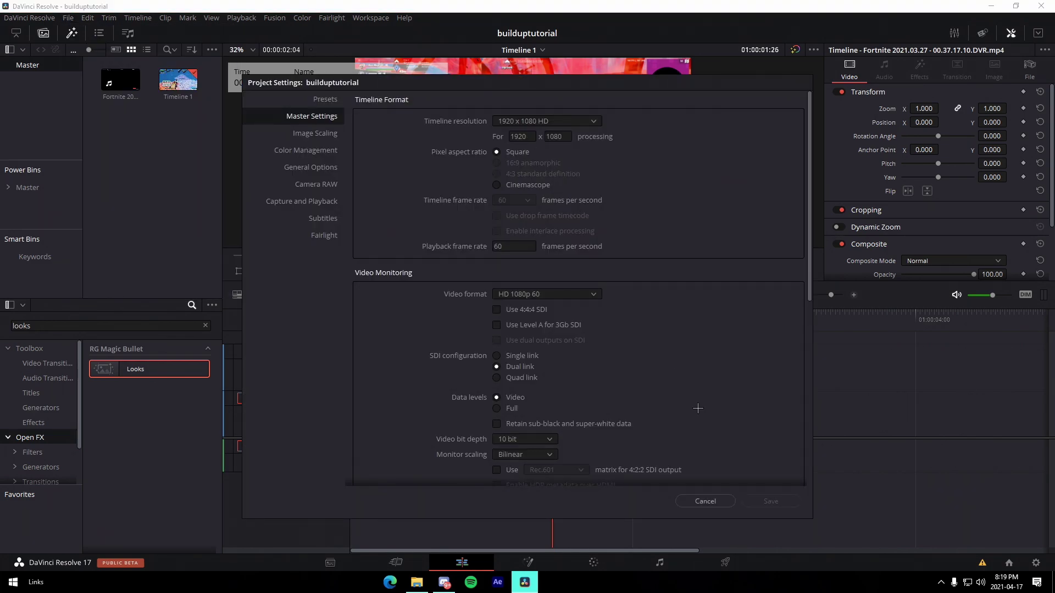
pyautogui.click(715, 500)
# Step: Place an Adjustment Clip on Video 2 above the gameplay clip, split it at 01:00:01:26 and delete the part after the cut
pyautogui.click(34, 423)
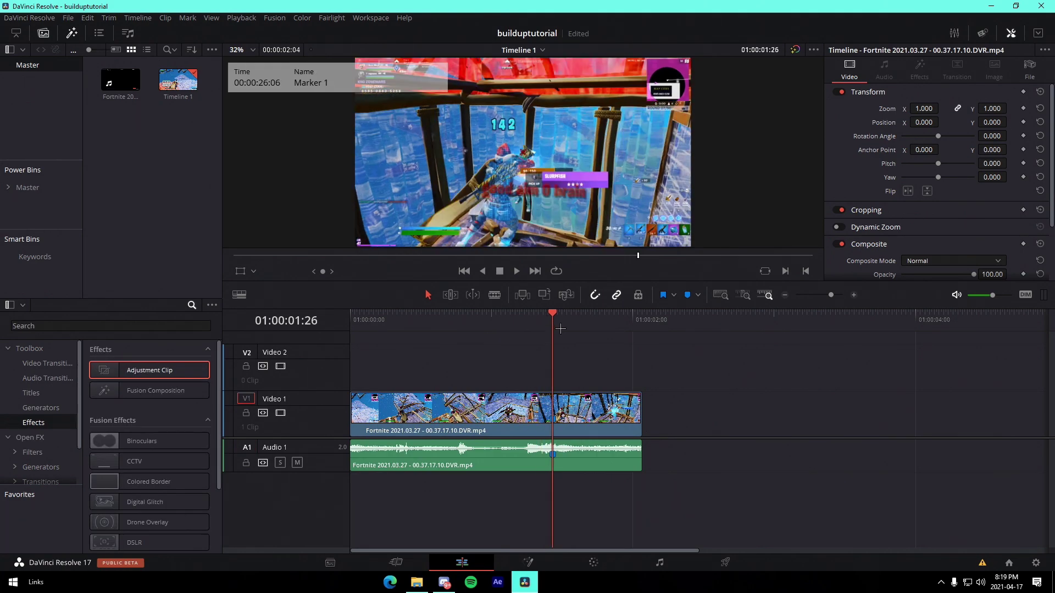
pyautogui.moveTo(149, 370); pyautogui.dragTo(444, 376)
pyautogui.hotkey('ctrl', 'b')
pyautogui.click(699, 375)
pyautogui.press('BackSpace')
pyautogui.rightClick(686, 381)
pyautogui.click(575, 365)
pyautogui.moveTo(460, 325)
pyautogui.mouseDown()
pyautogui.moveTo(447, 324)
pyautogui.moveTo(553, 341)
pyautogui.mouseUp()
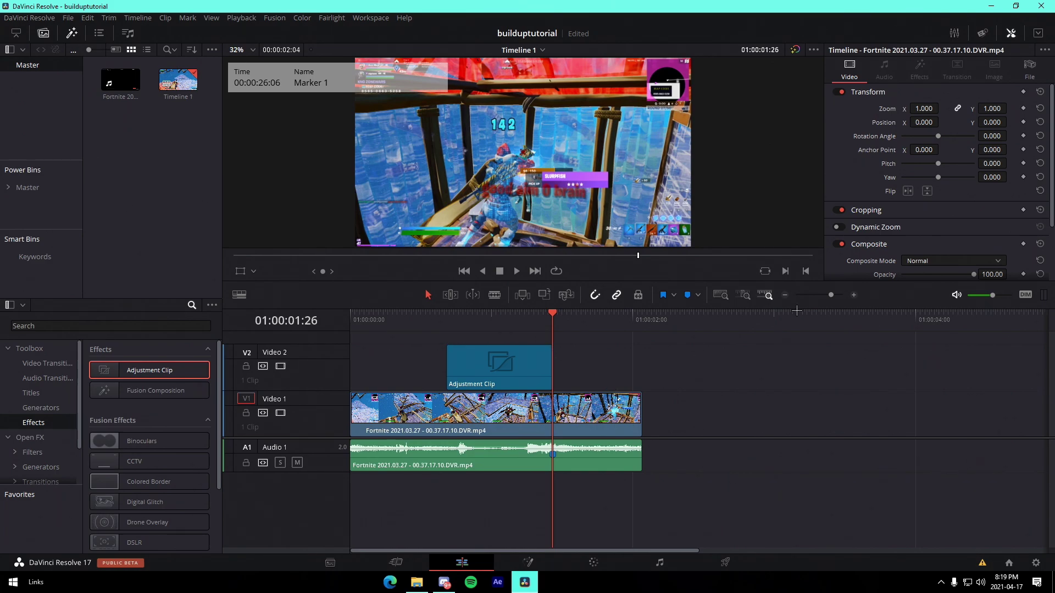
# Step: Trim the start of the adjustment clip to 01:00:00:46
pyautogui.moveTo(829, 294); pyautogui.dragTo(833, 294)
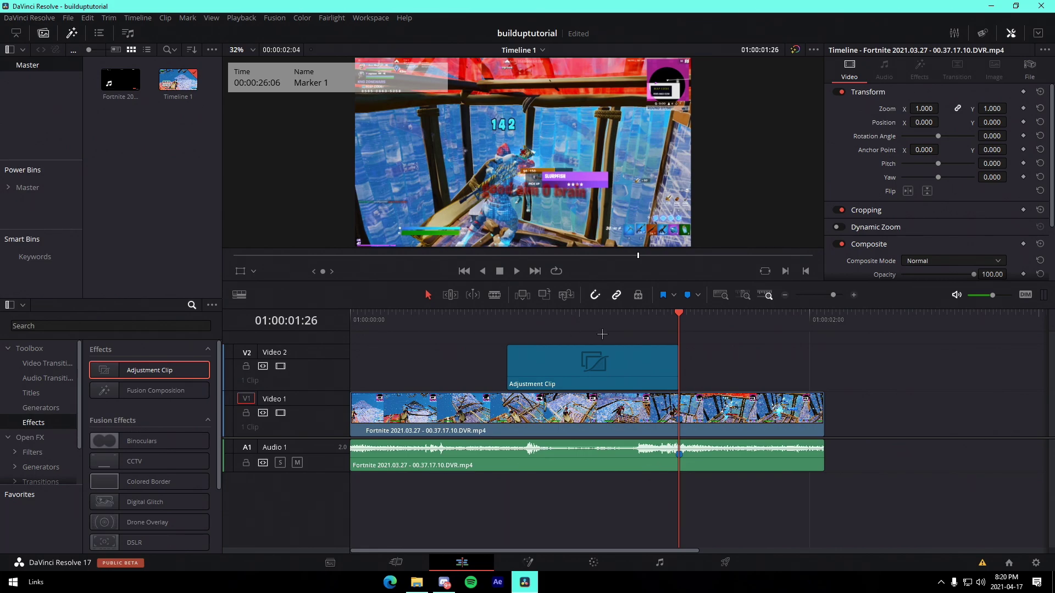
pyautogui.moveTo(667, 321); pyautogui.dragTo(527, 303)
pyautogui.moveTo(507, 363); pyautogui.dragTo(526, 363)
pyautogui.click(541, 359)
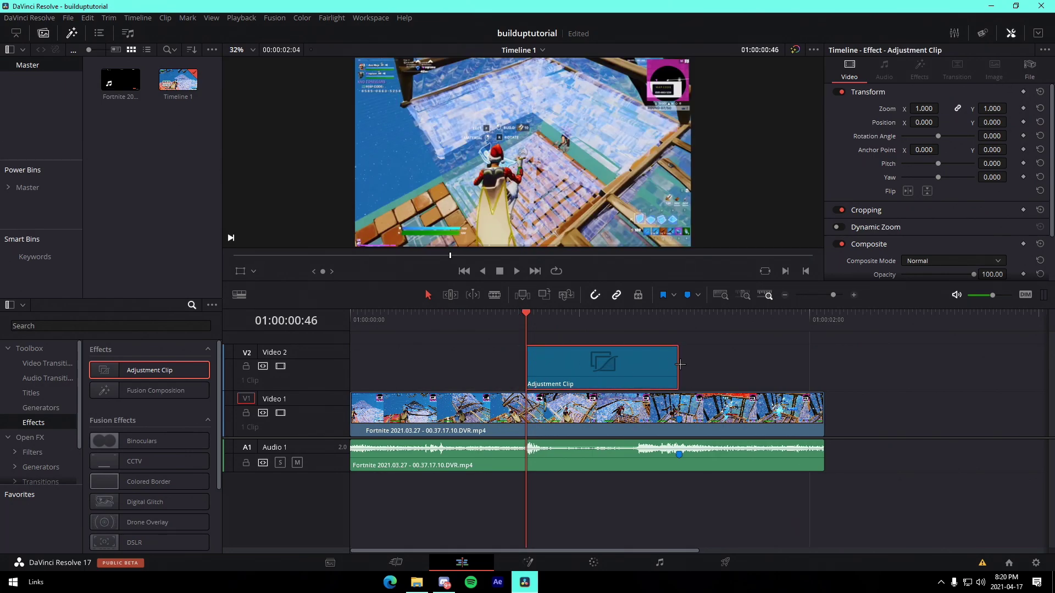
# Step: Play back the section under the adjustment clip, from its start at 01:00:00:46
pyautogui.click(679, 320)
pyautogui.moveTo(673, 321); pyautogui.dragTo(526, 321)
pyautogui.press('space')
pyautogui.click(528, 322)
pyautogui.click(727, 361)
# Step: Open the adjustment clip on the Fusion page and add the JoshyyWarpShakeBuildup.setting preset to its node graph
pyautogui.click(629, 364)
pyautogui.click(541, 560)
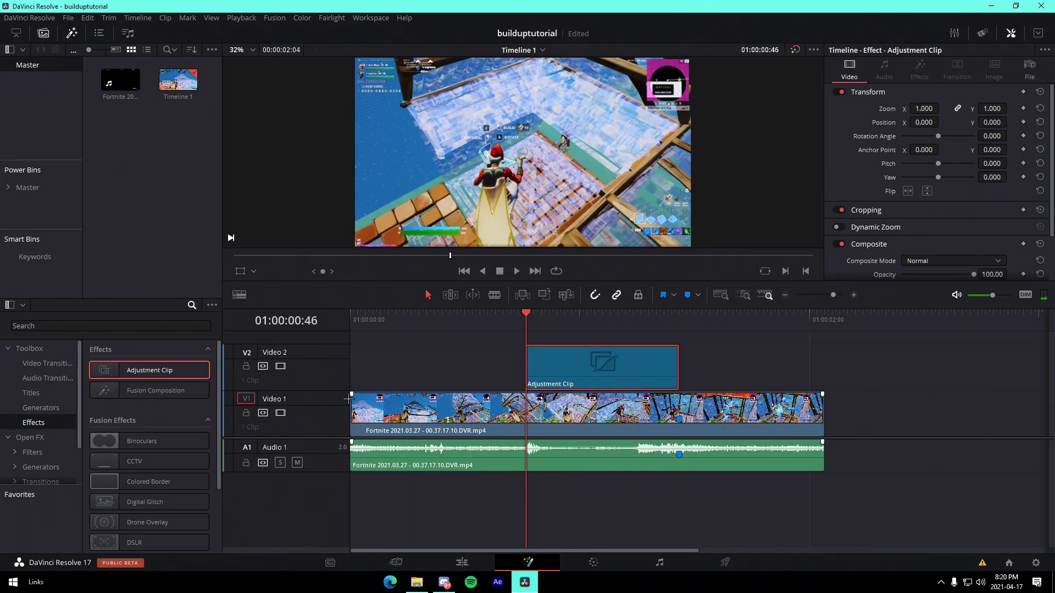
pyautogui.click(416, 574)
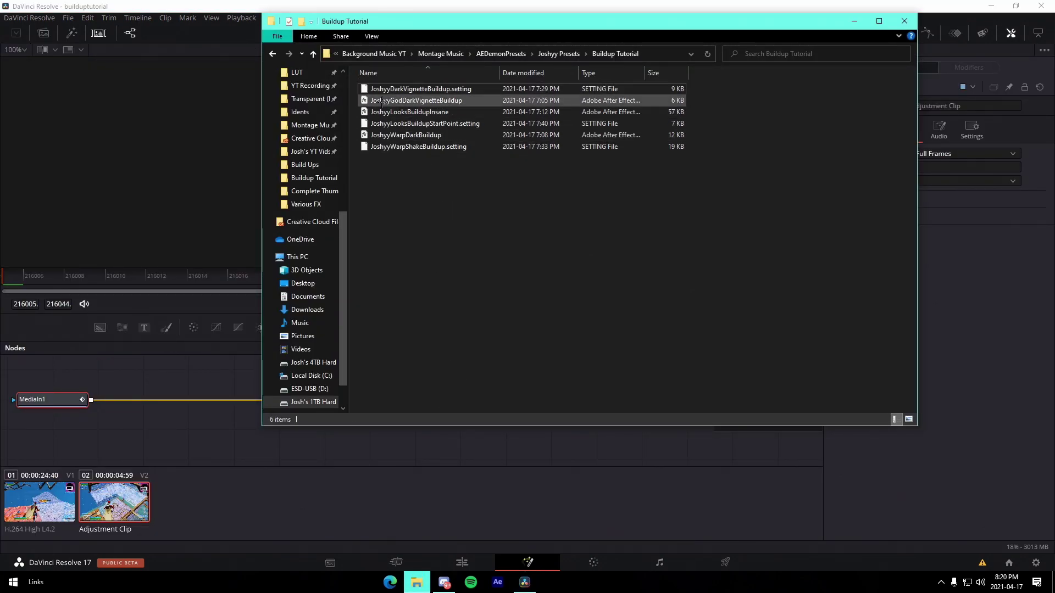
pyautogui.rightClick(503, 196)
pyautogui.click(416, 223)
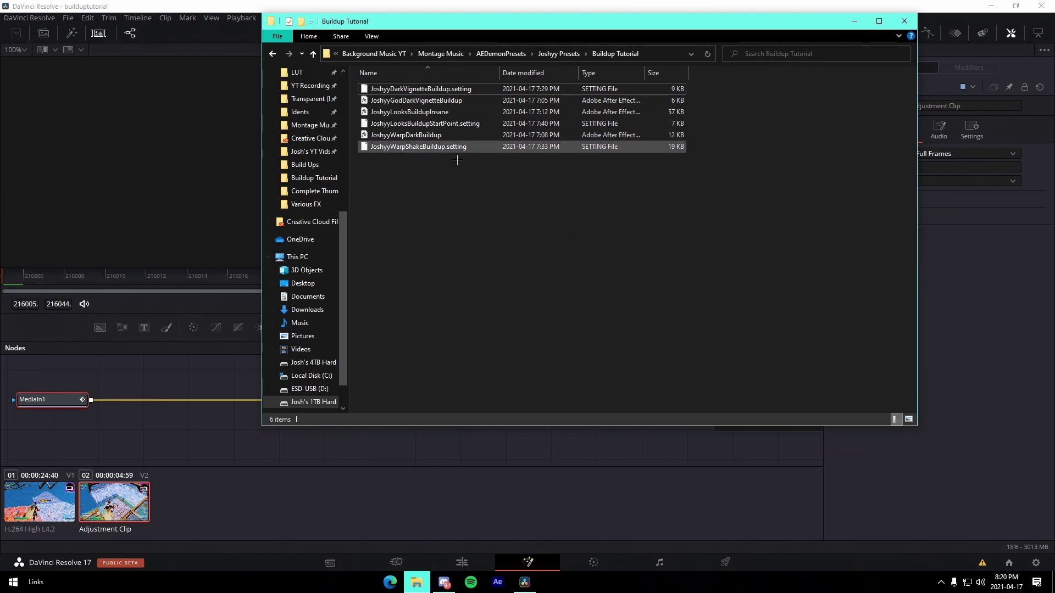
pyautogui.moveTo(404, 147); pyautogui.dragTo(252, 443)
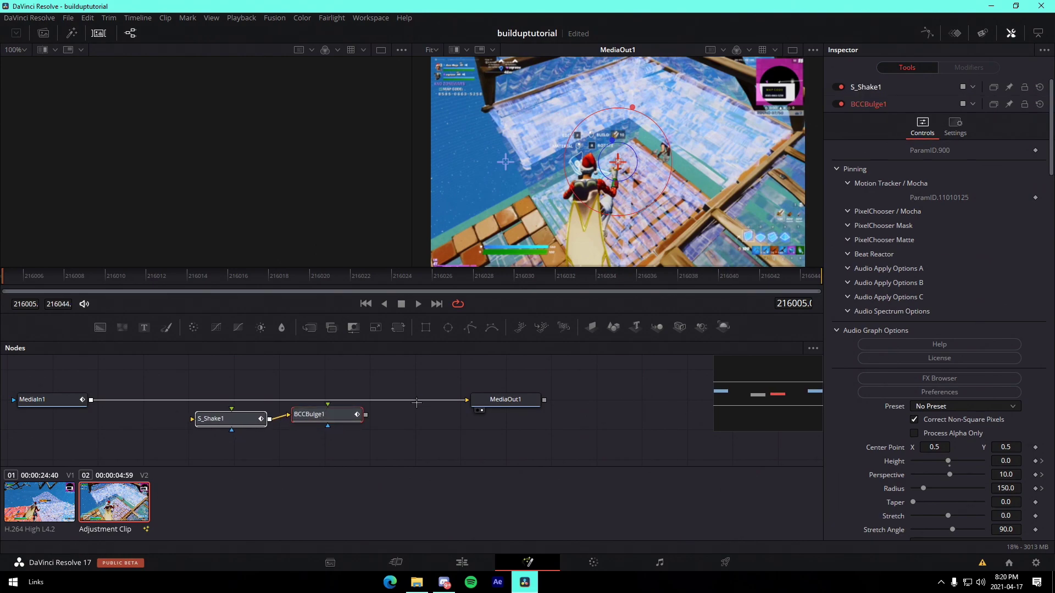
# Step: Break the direct MediaIn1 to MediaOut1 connection and route it through the S_Shake1 and BCCBulge1 nodes
pyautogui.click(412, 402)
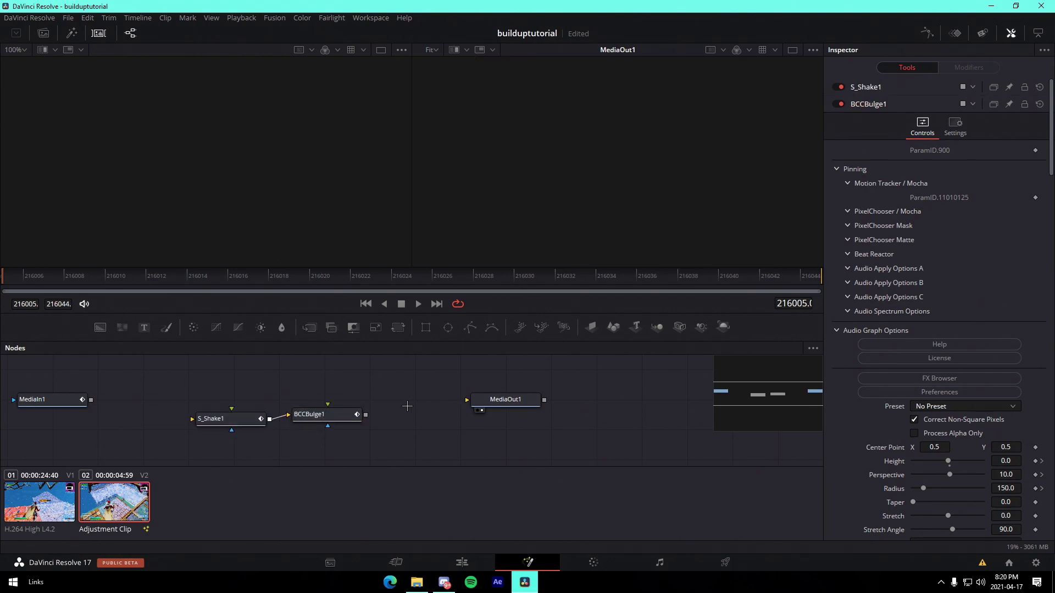
pyautogui.moveTo(91, 400); pyautogui.dragTo(188, 421)
pyautogui.moveTo(91, 399); pyautogui.dragTo(192, 419)
pyautogui.moveTo(365, 415); pyautogui.dragTo(467, 400)
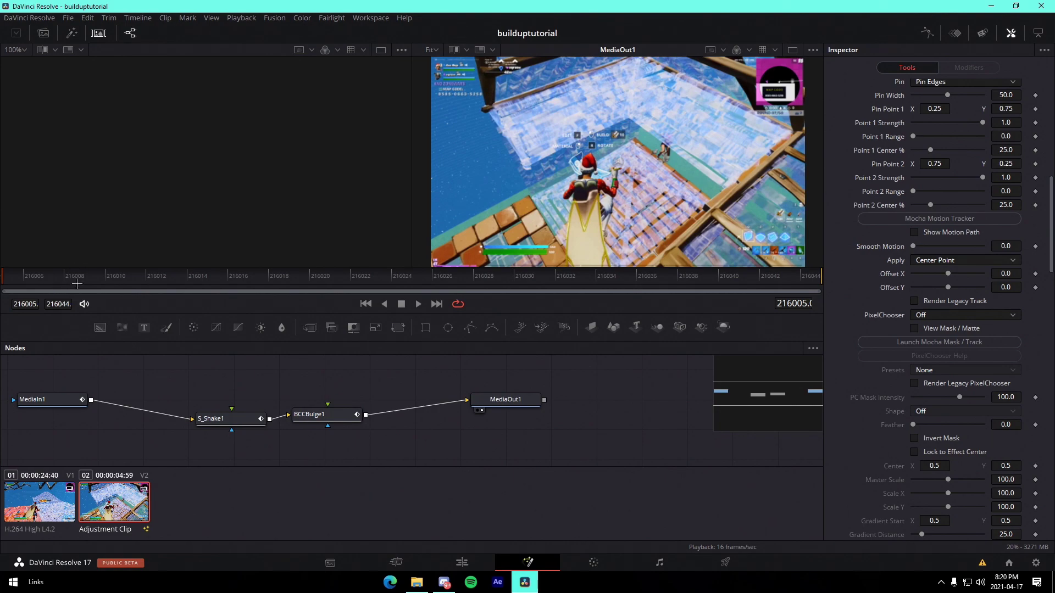
# Step: Show the keyframes editor and shift the BCCBulge1 and S_Shake1 keyframes earlier, back to the start of the adjustment clip
pyautogui.click(956, 33)
pyautogui.moveTo(530, 379); pyautogui.dragTo(267, 380)
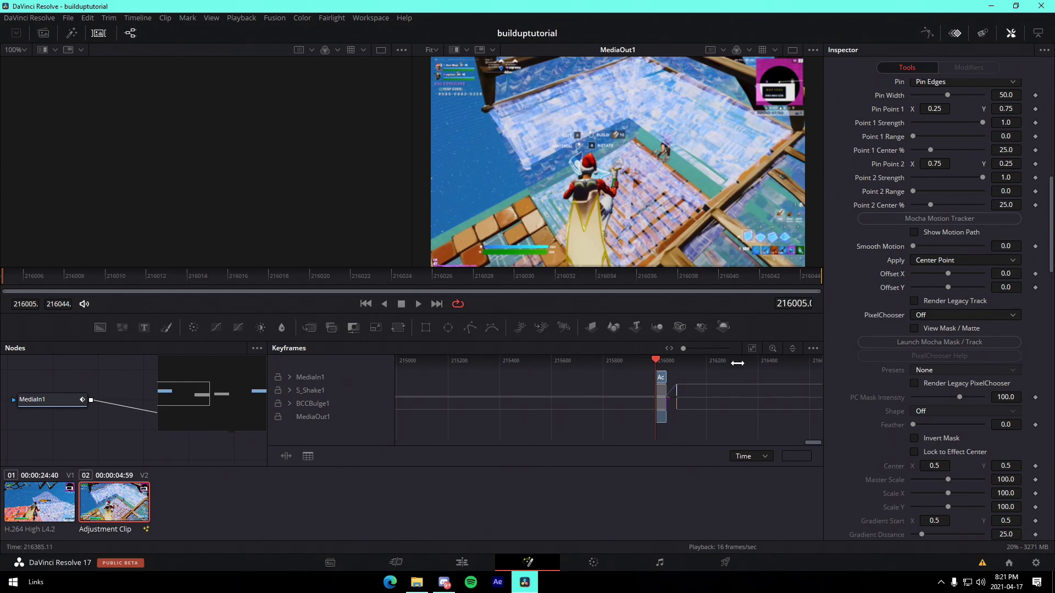
pyautogui.click(752, 350)
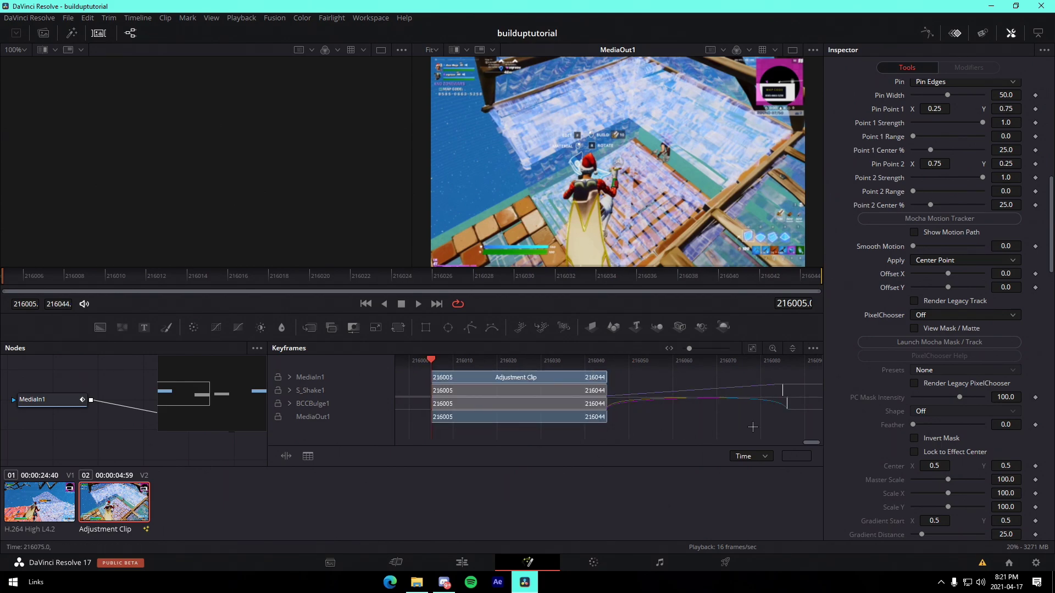
pyautogui.moveTo(801, 405); pyautogui.dragTo(619, 417)
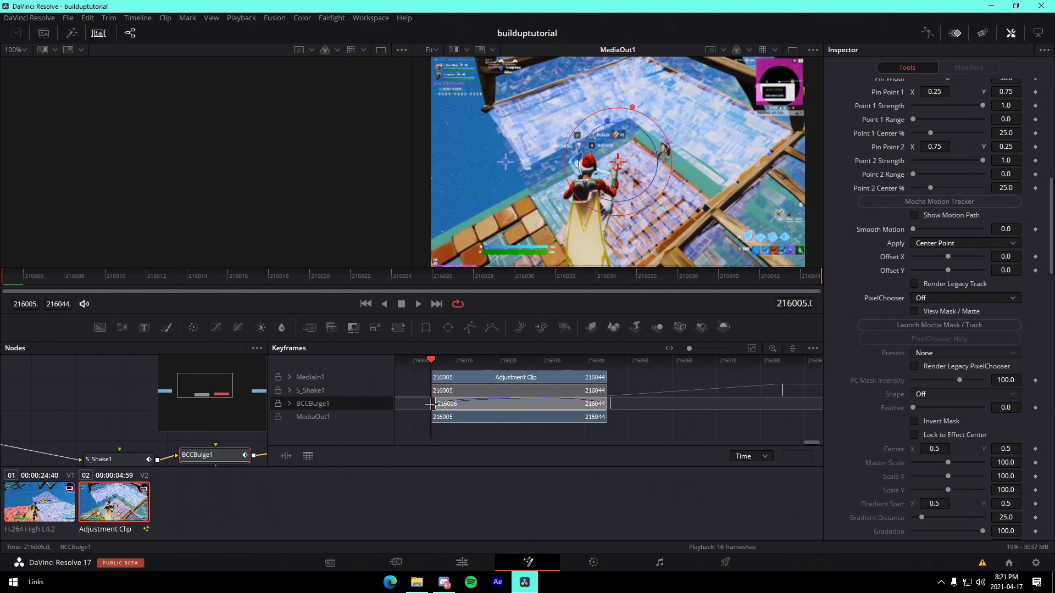
pyautogui.moveTo(419, 405); pyautogui.dragTo(430, 405)
pyautogui.click(624, 415)
pyautogui.click(801, 390)
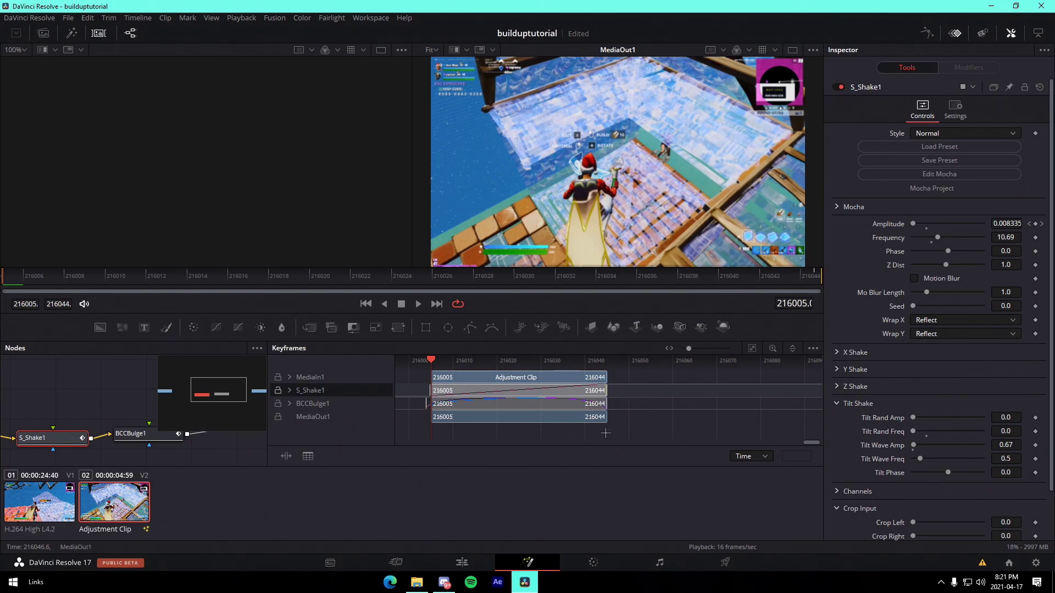
# Step: Play the warp shake effect from the clip's start on the Fusion page, and hide the keyframes editor when done
pyautogui.click(424, 361)
pyautogui.press('space')
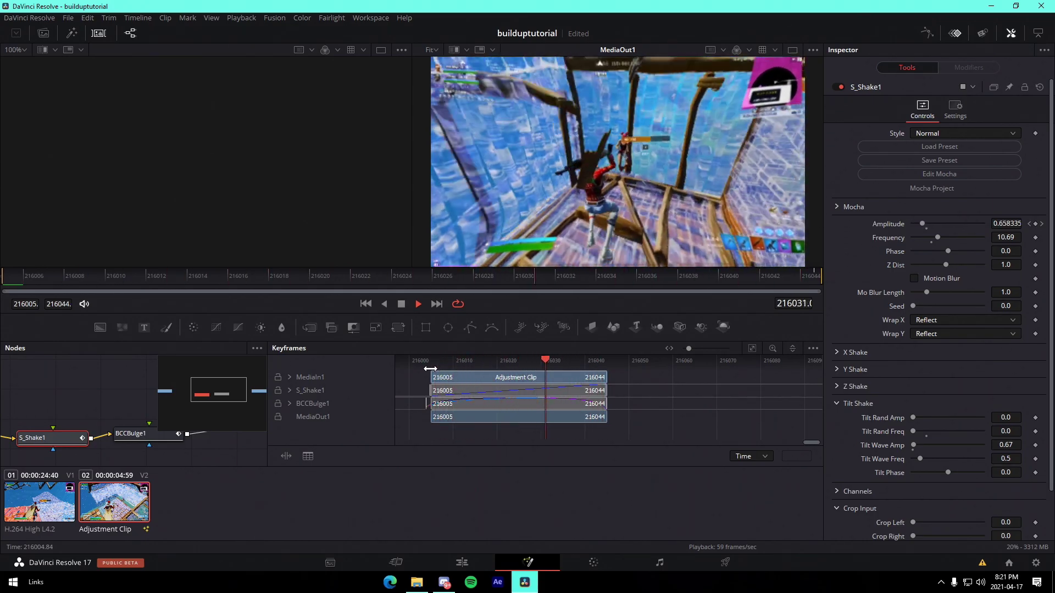
pyautogui.press('space')
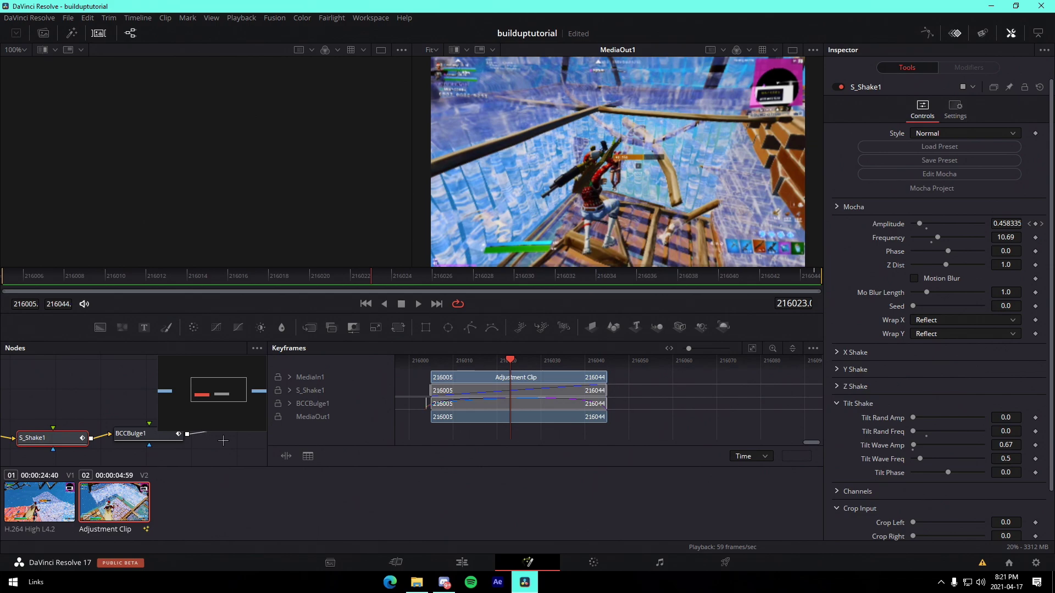
pyautogui.click(956, 34)
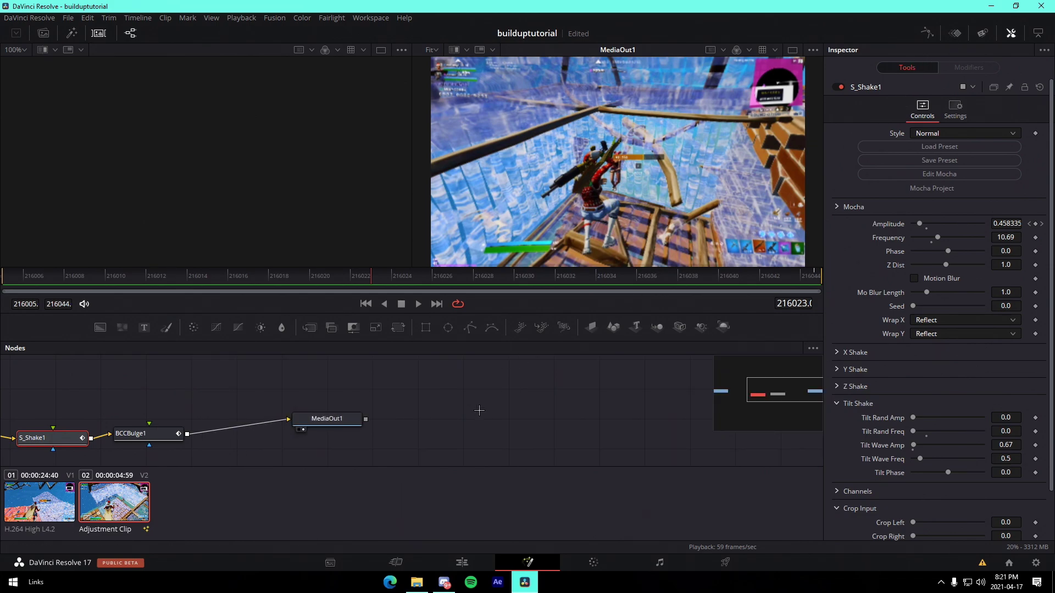
# Step: Return to the Edit page and play the warp shake effect in the timeline from the start of the adjustment clip
pyautogui.click(473, 557)
pyautogui.click(524, 329)
pyautogui.press('space')
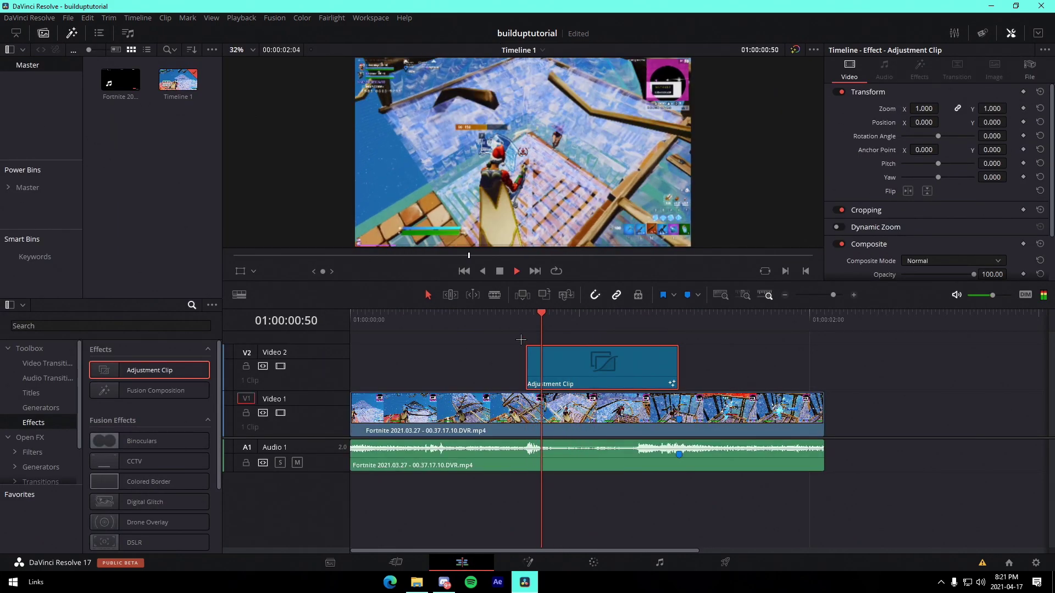
pyautogui.click(524, 334)
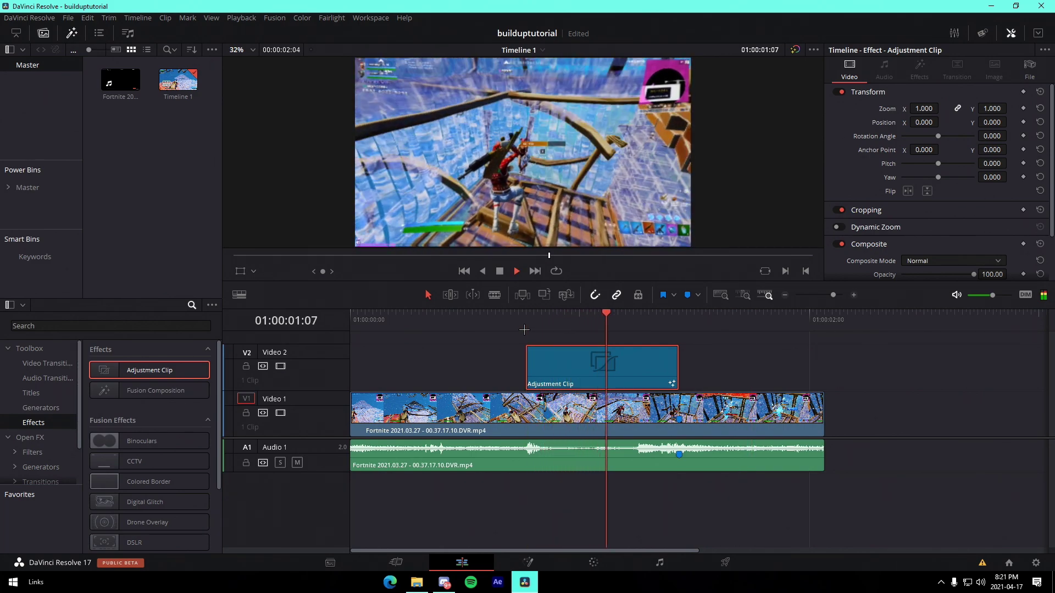
pyautogui.press('space')
pyautogui.moveTo(537, 331); pyautogui.dragTo(526, 331)
# Step: Reopen the adjustment clip on the Fusion page and delete the S_Shake1 and BCCBulge1 nodes
pyautogui.click(637, 367)
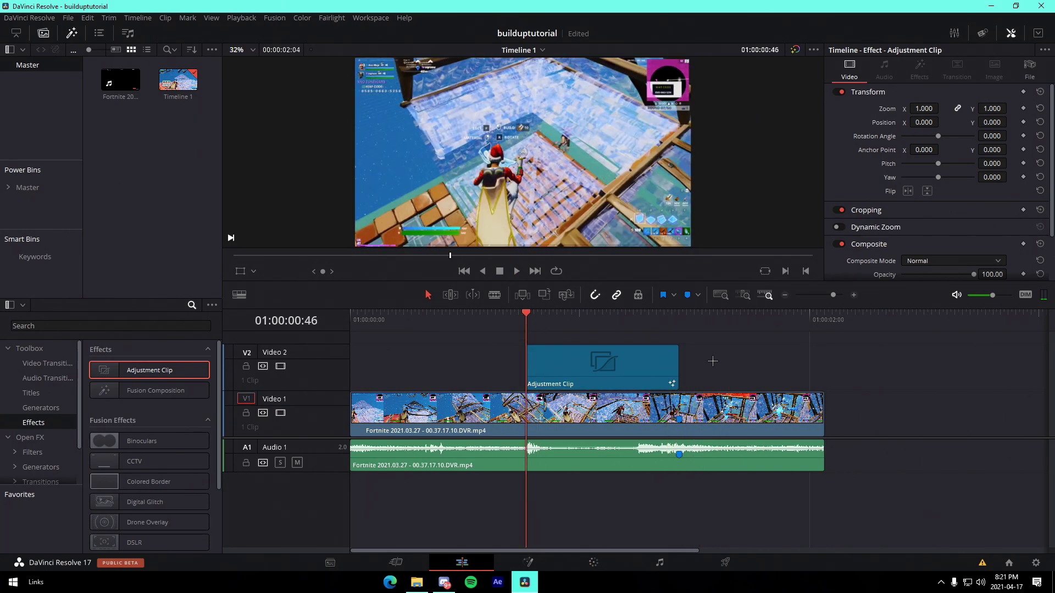
pyautogui.click(502, 563)
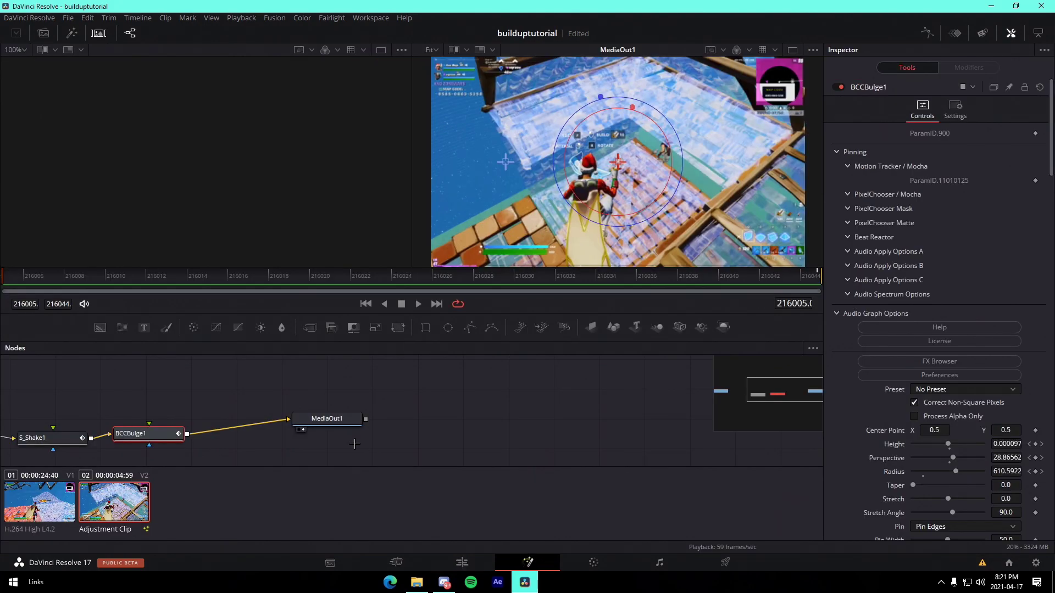
pyautogui.moveTo(281, 391); pyautogui.dragTo(454, 443)
pyautogui.press('Delete')
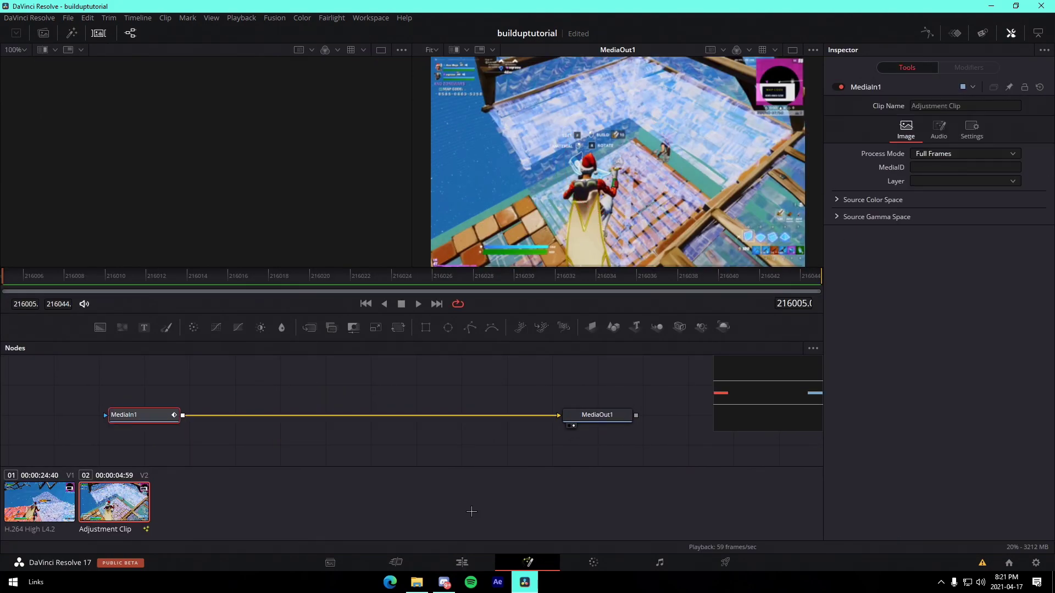
# Step: Add the preset with the S_Vignette, S_Shake and S_HueSatBright nodes from the Buildup Tutorial folder and connect it between MediaIn1 and MediaOut1
pyautogui.click(417, 582)
pyautogui.moveTo(410, 123); pyautogui.dragTo(259, 397)
pyautogui.moveTo(509, 398); pyautogui.dragTo(558, 415)
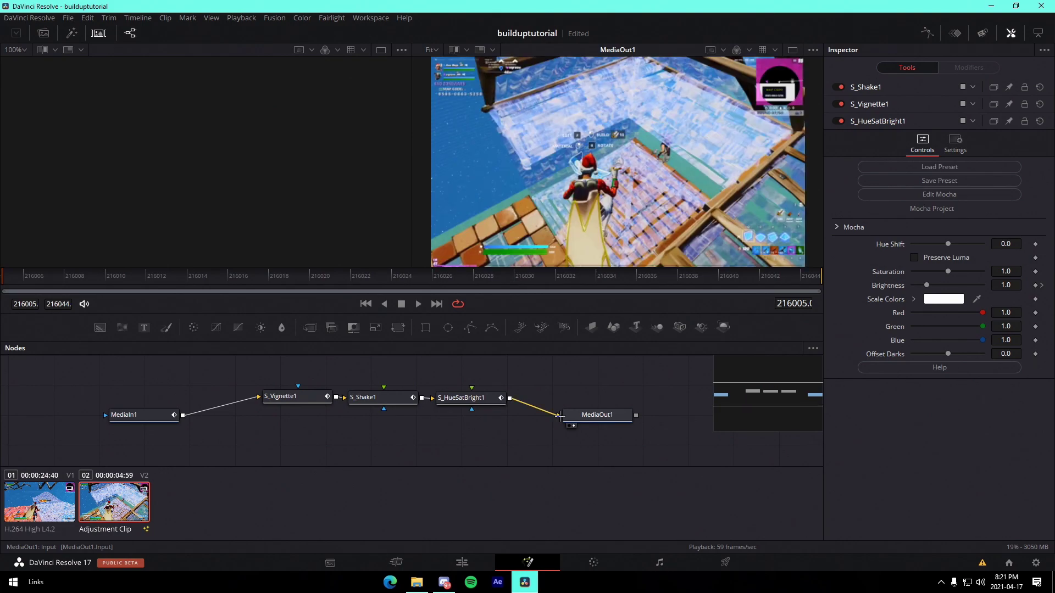
# Step: Show the keyframes editor and shift the S_HueSatBright1 keyframes earlier, back to the start of the adjustment clip
pyautogui.click(955, 33)
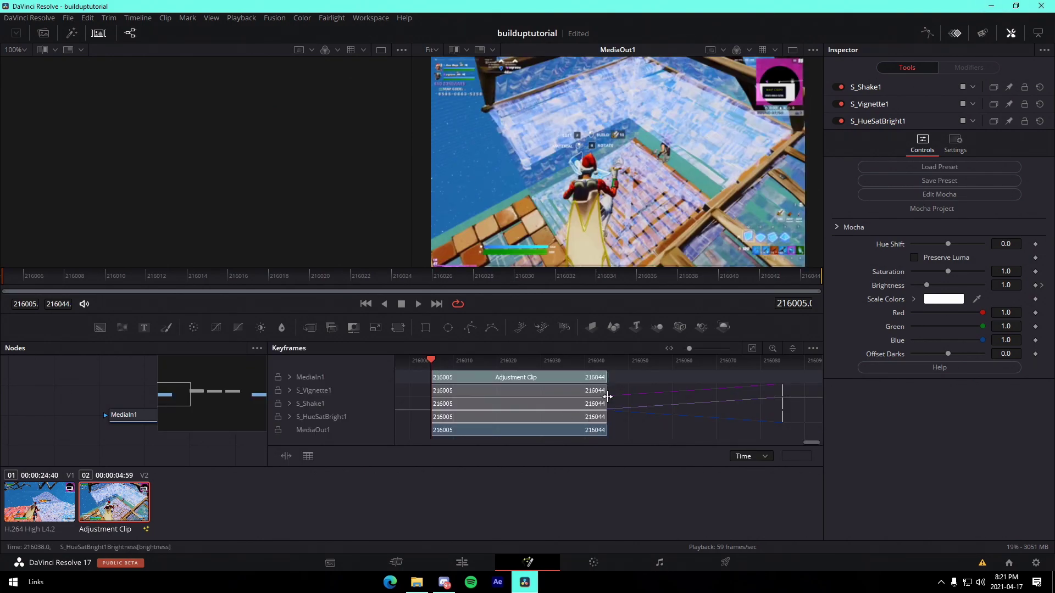
pyautogui.moveTo(728, 425); pyautogui.dragTo(672, 420)
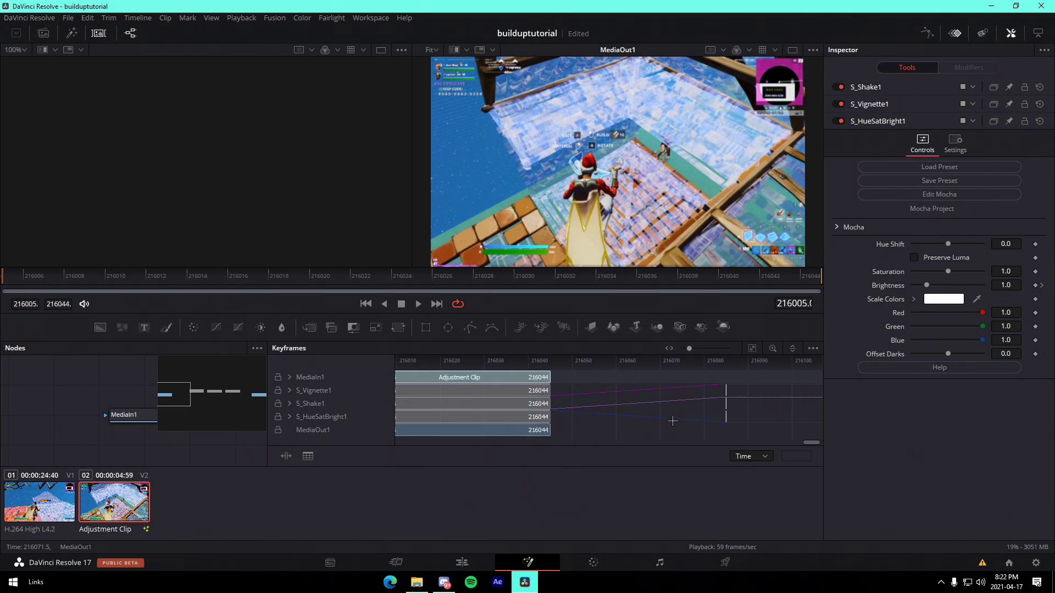
pyautogui.click(751, 417)
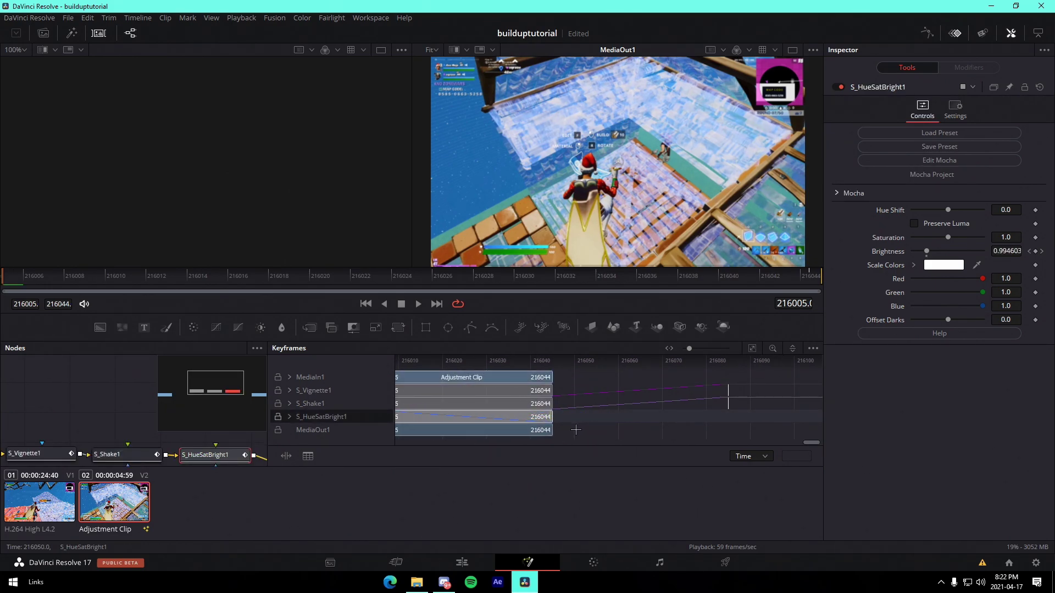
pyautogui.scroll(5, 576, 434)
# Step: Shift the S_Shake1 and S_Vignette1 keyframes earlier so they also begin at the start of the adjustment clip
pyautogui.moveTo(825, 408); pyautogui.dragTo(713, 412)
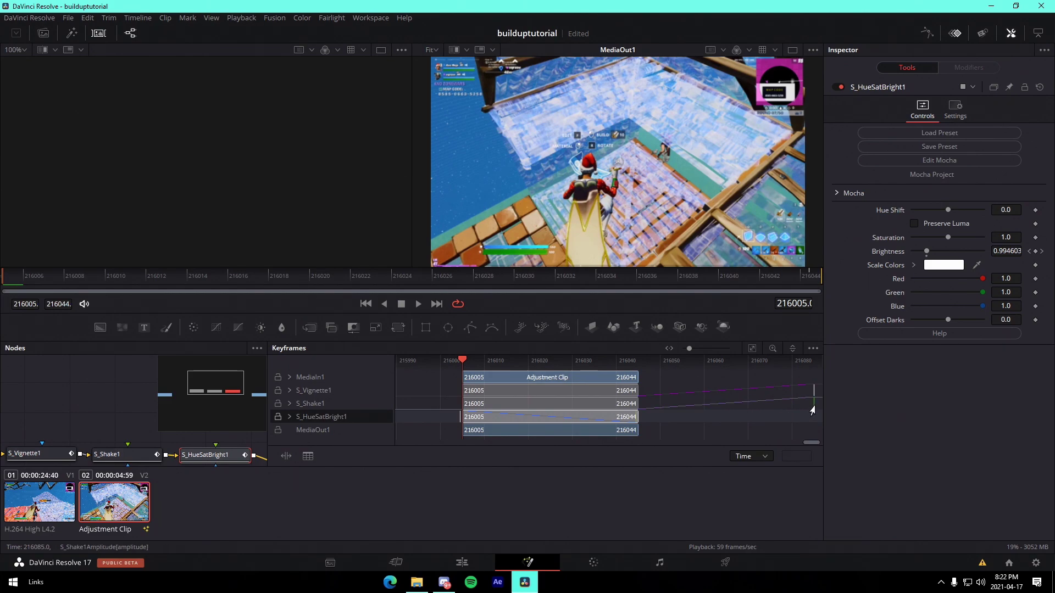
pyautogui.click(688, 408)
pyautogui.moveTo(682, 412); pyautogui.dragTo(644, 417)
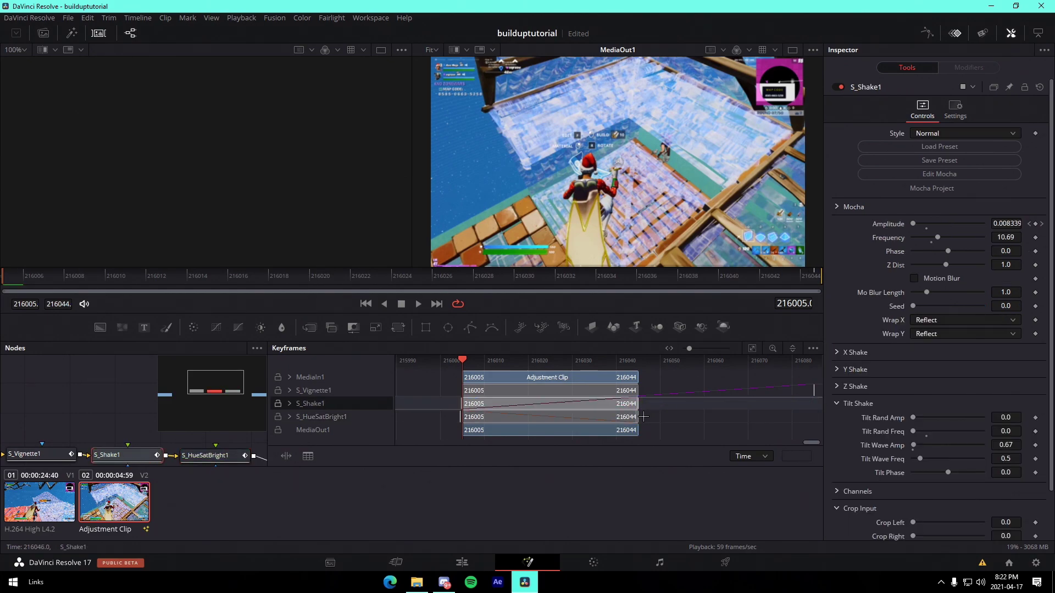
pyautogui.moveTo(718, 420); pyautogui.dragTo(645, 422)
pyautogui.moveTo(748, 391); pyautogui.dragTo(756, 424)
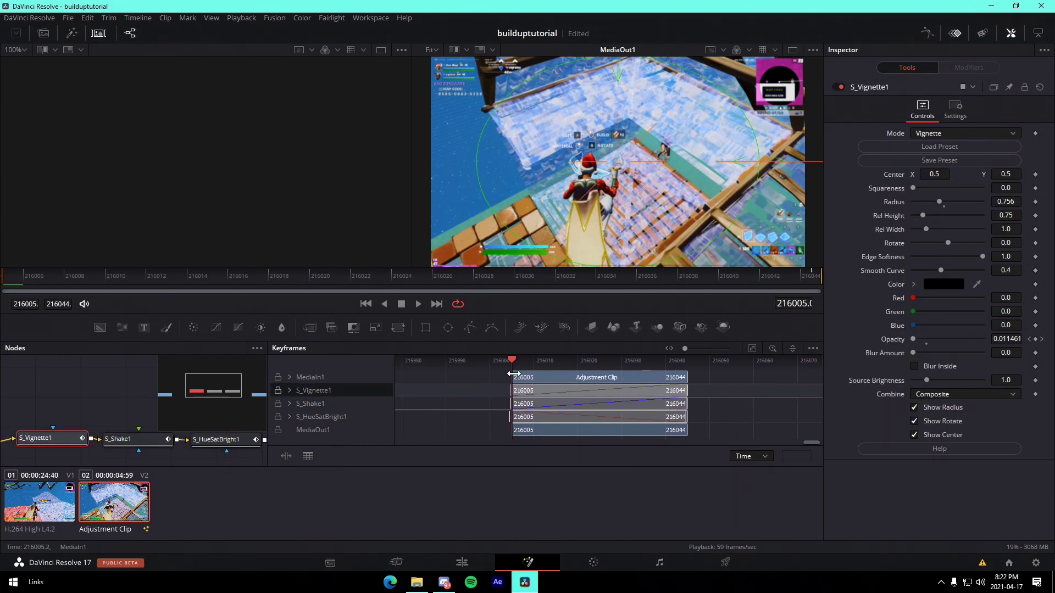
# Step: Play the dark vignette buildup from the clip's start on the Fusion page and save the project
pyautogui.moveTo(511, 377); pyautogui.dragTo(507, 377)
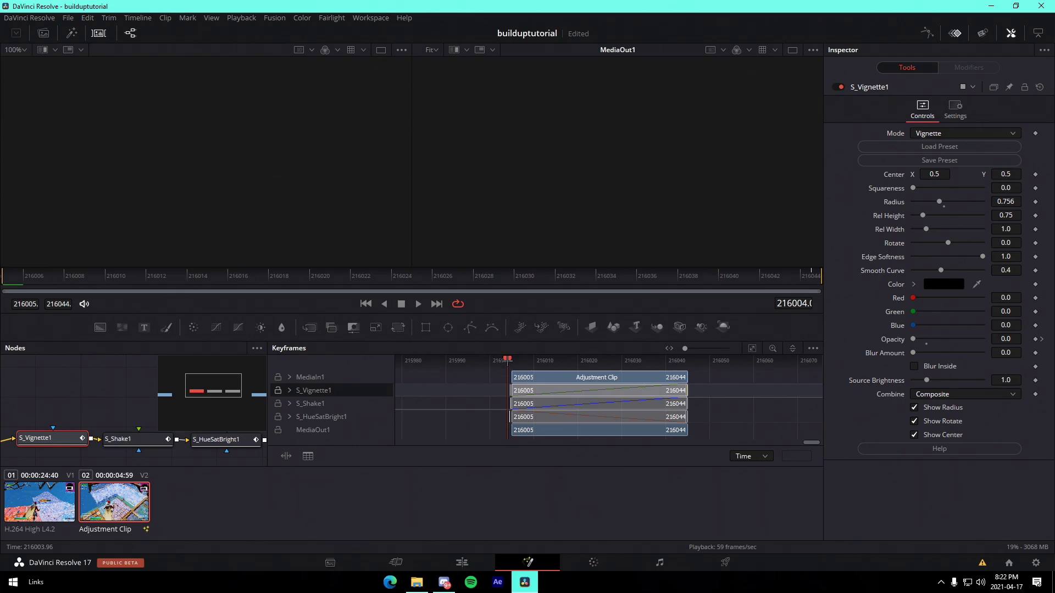
pyautogui.press('space')
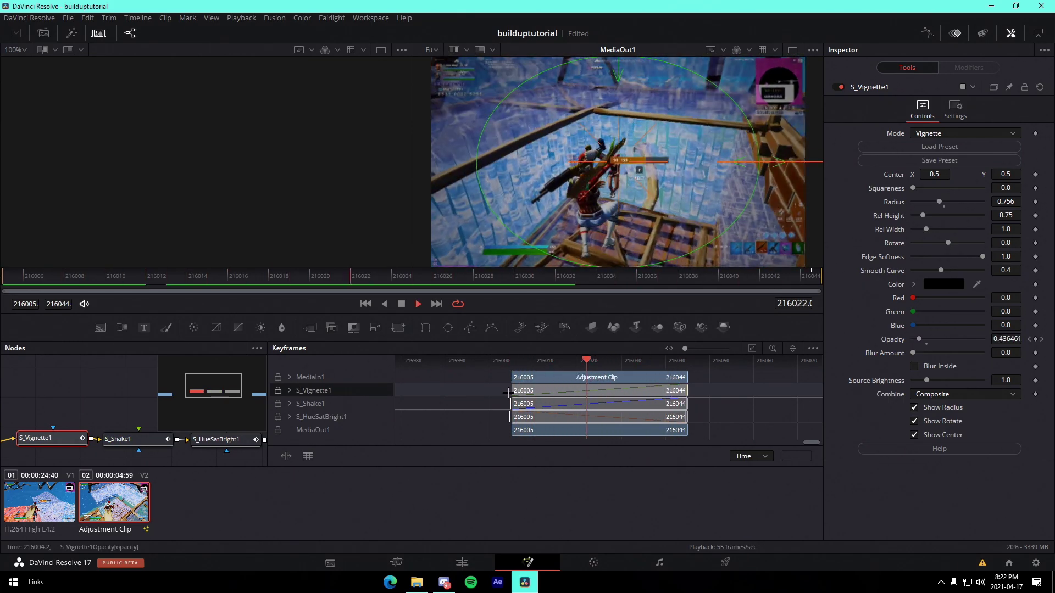
pyautogui.press('space')
pyautogui.hotkey('ctrl', 's')
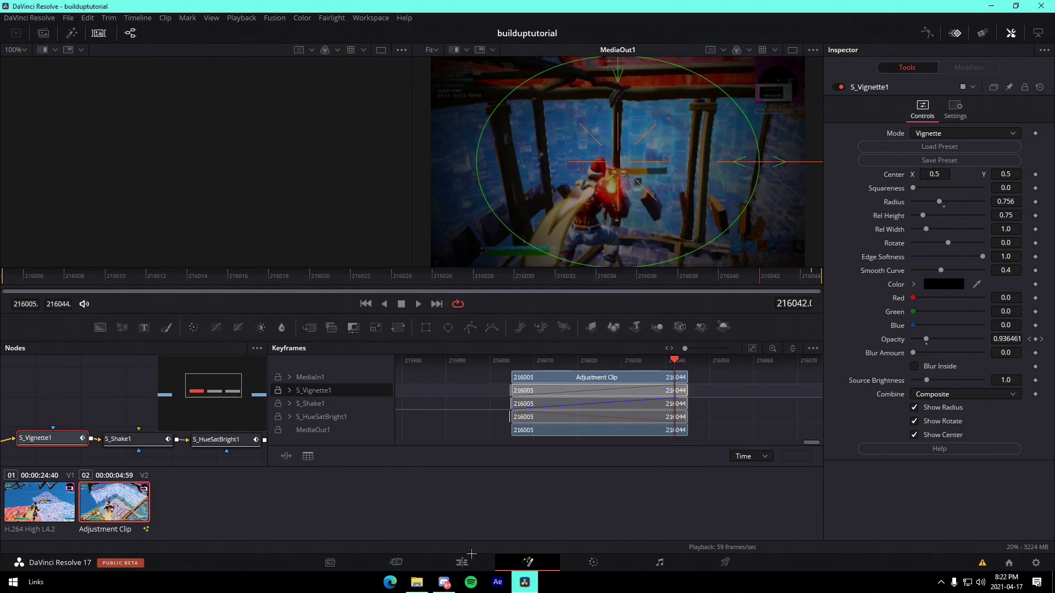
# Step: Return to the Edit page and play the dark vignette buildup in the timeline from just before the adjustment clip
pyautogui.click(462, 562)
pyautogui.moveTo(528, 324); pyautogui.dragTo(487, 329)
pyautogui.press('space')
pyautogui.click(505, 319)
pyautogui.click(510, 317)
pyautogui.press('space')
pyautogui.click(511, 318)
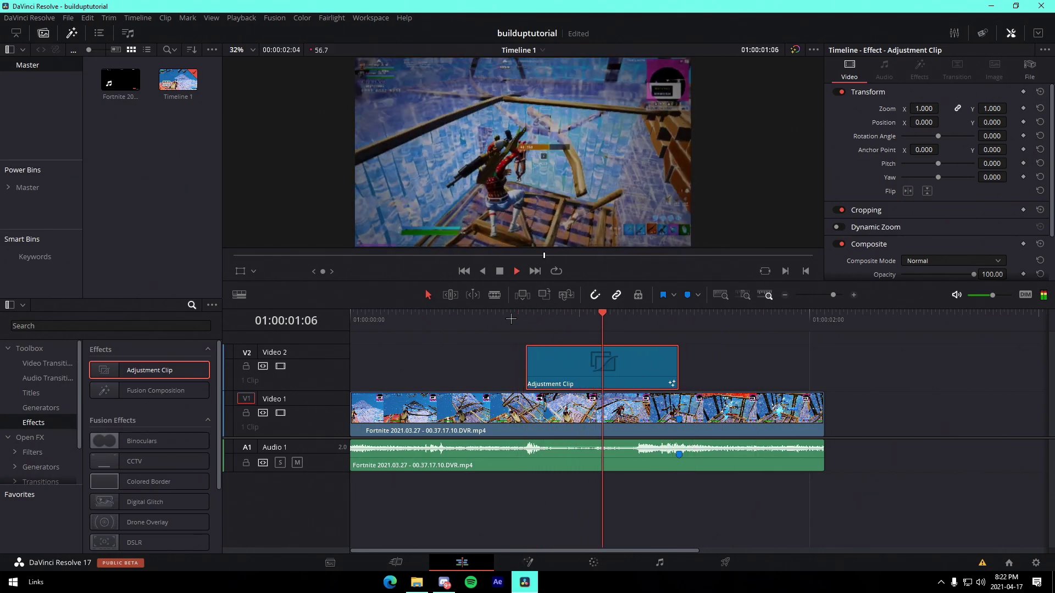
# Step: Stop playback and view the frame at the adjustment clip's end, finishing with the playhead at its start, 01:00:00:46
pyautogui.press('space')
pyautogui.click(677, 322)
pyautogui.click(701, 371)
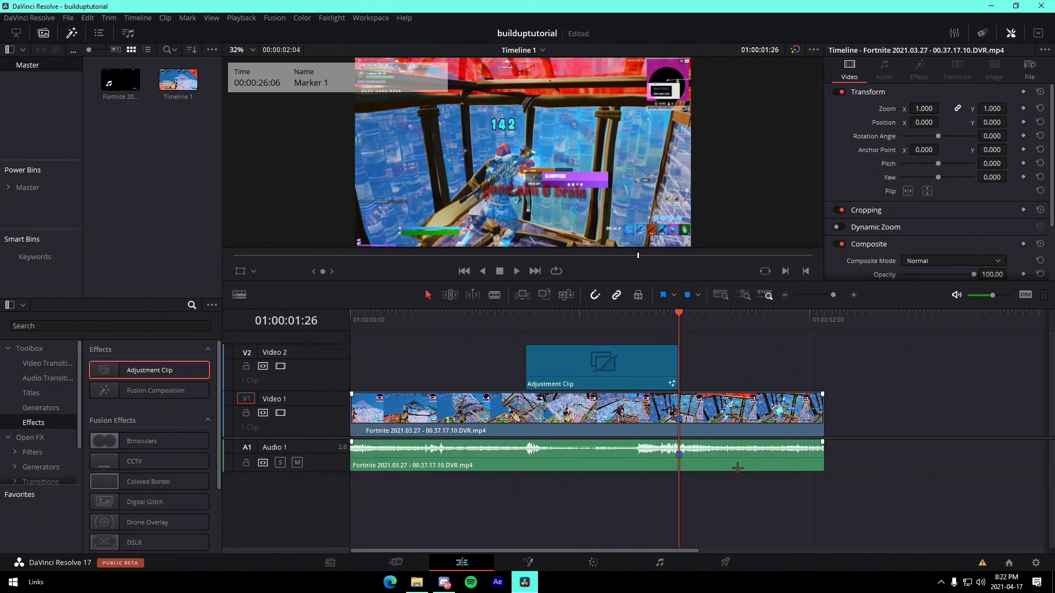
pyautogui.click(526, 324)
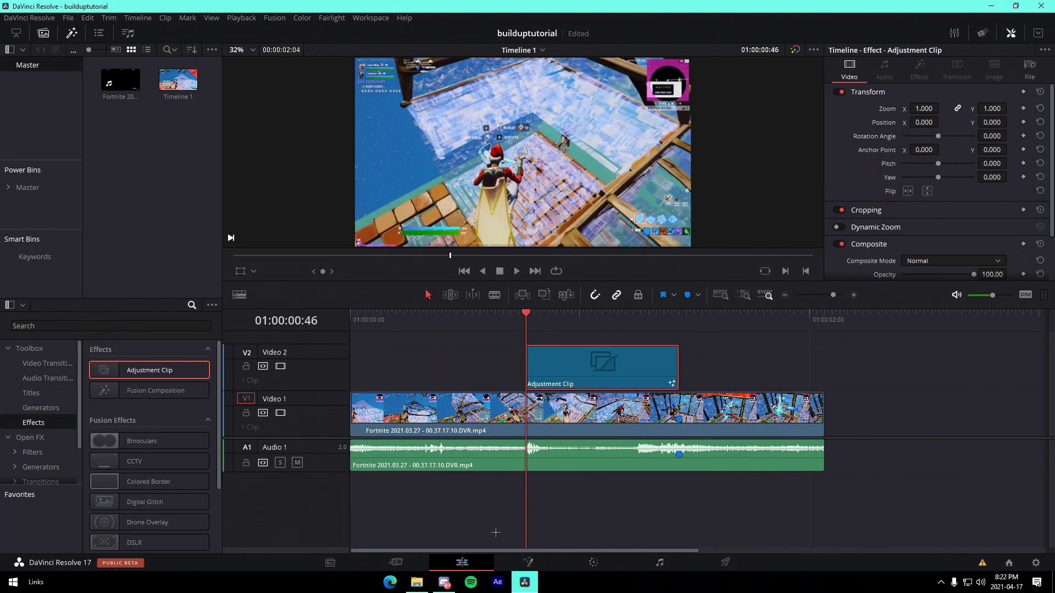
# Step: On the Fusion page, hide the keyframes editor and delete the S_Vignette1, S_Shake1 and S_HueSatBright1 nodes
pyautogui.click(519, 561)
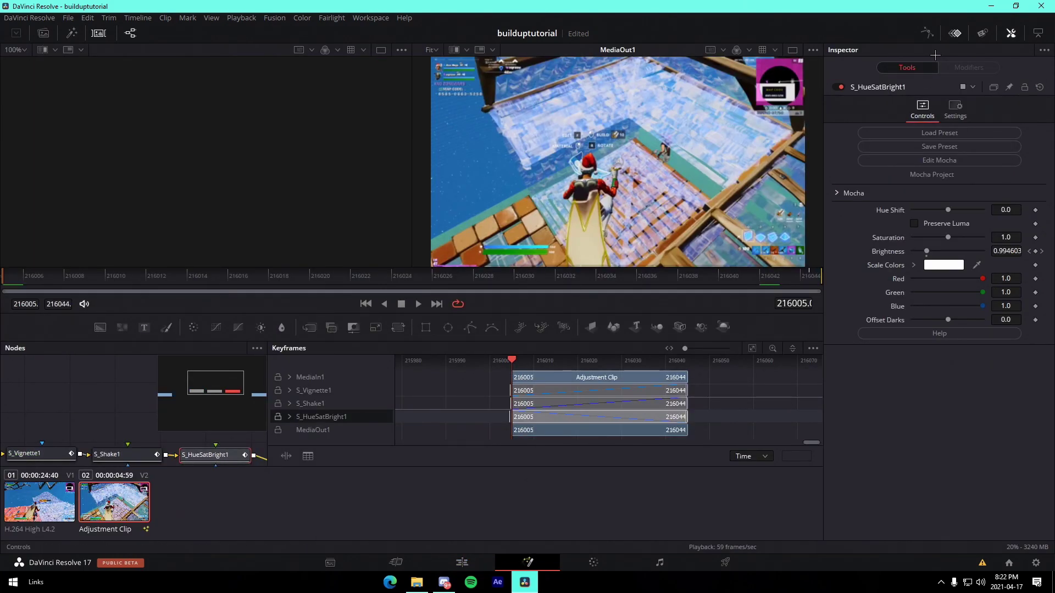
pyautogui.click(956, 33)
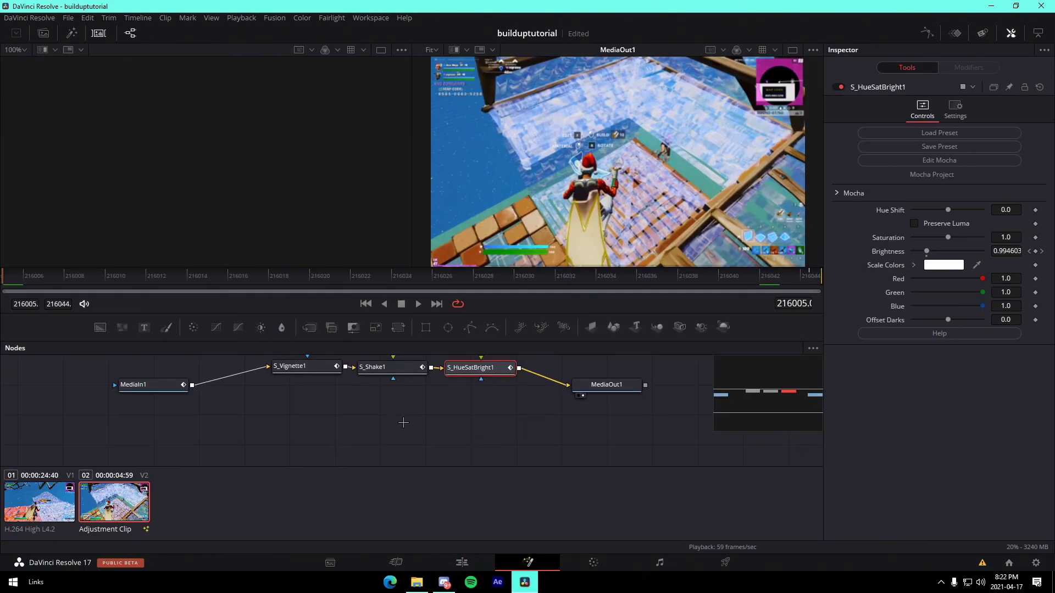
pyautogui.moveTo(453, 406); pyautogui.dragTo(295, 363)
pyautogui.press('Delete')
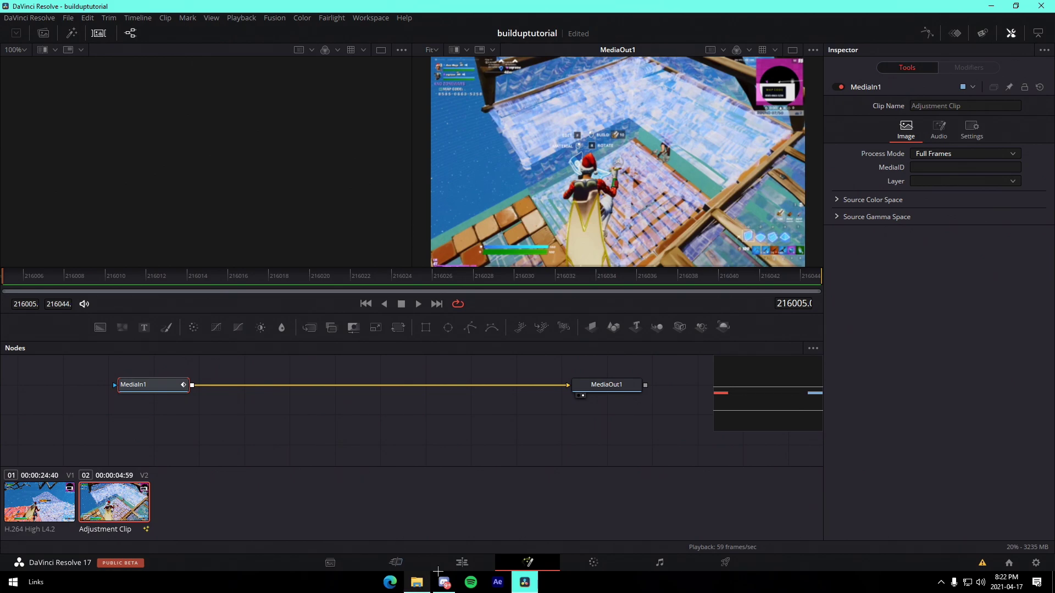
# Step: Load JoshyyLooksBuildupStartPoint.setting from the Buildup Tutorial folder into the node graph, wiring its nodes between MediaIn1 and MediaOut1
pyautogui.click(465, 561)
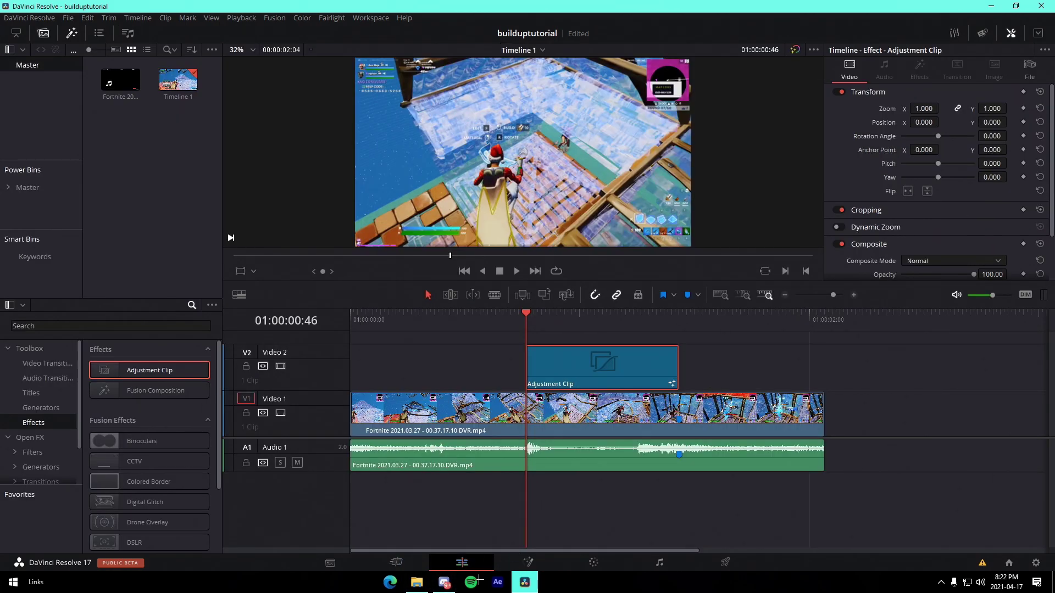
pyautogui.click(528, 562)
pyautogui.click(416, 583)
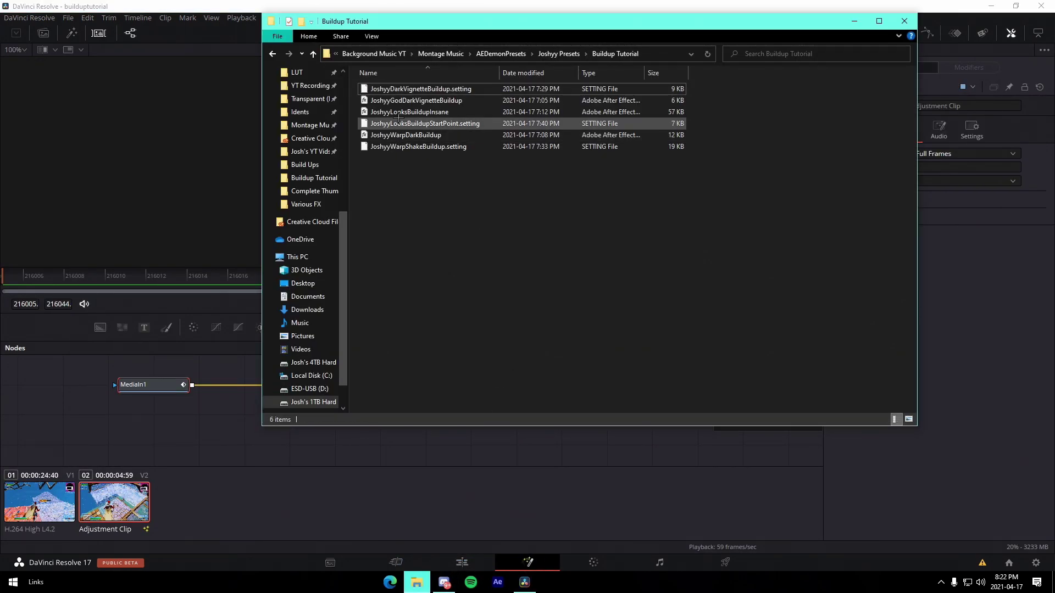
pyautogui.moveTo(399, 123); pyautogui.dragTo(430, 400)
pyautogui.moveTo(553, 370); pyautogui.dragTo(309, 396)
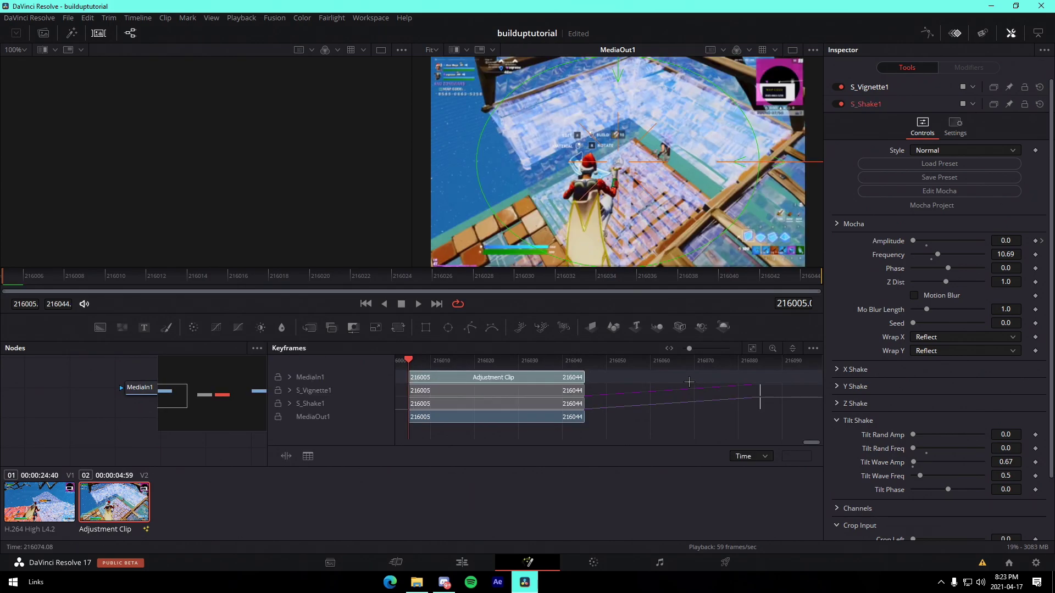
# Step: Shift the new S_Shake1 and S_Vignette1 keyframes earlier to the adjustment clip's start and play the result on the Fusion page
pyautogui.moveTo(773, 404); pyautogui.dragTo(599, 417)
pyautogui.moveTo(780, 396); pyautogui.dragTo(603, 394)
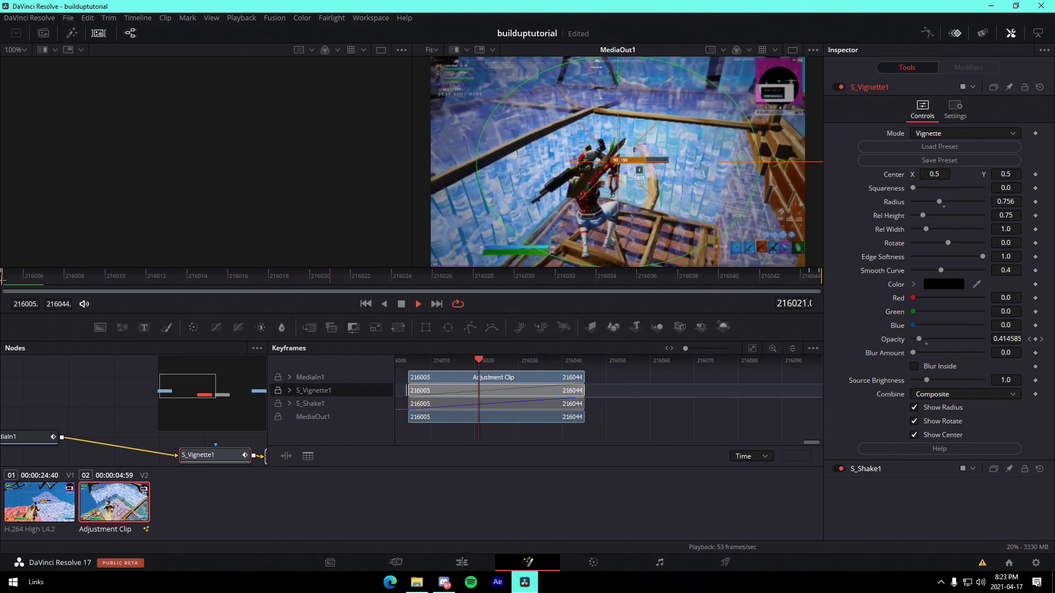
pyautogui.press('space')
# Step: Return to the Edit page, search the Open FX effects for "looks" and apply the RG Magic Bullet Looks effect to the adjustment clip
pyautogui.click(457, 560)
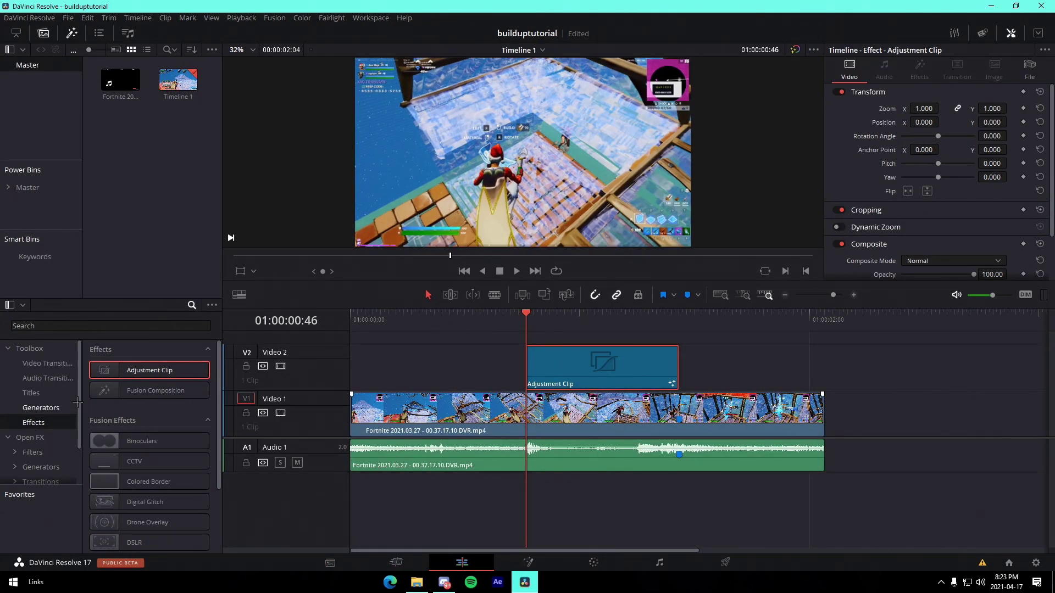
pyautogui.click(30, 437)
pyautogui.click(129, 326)
pyautogui.write('l')
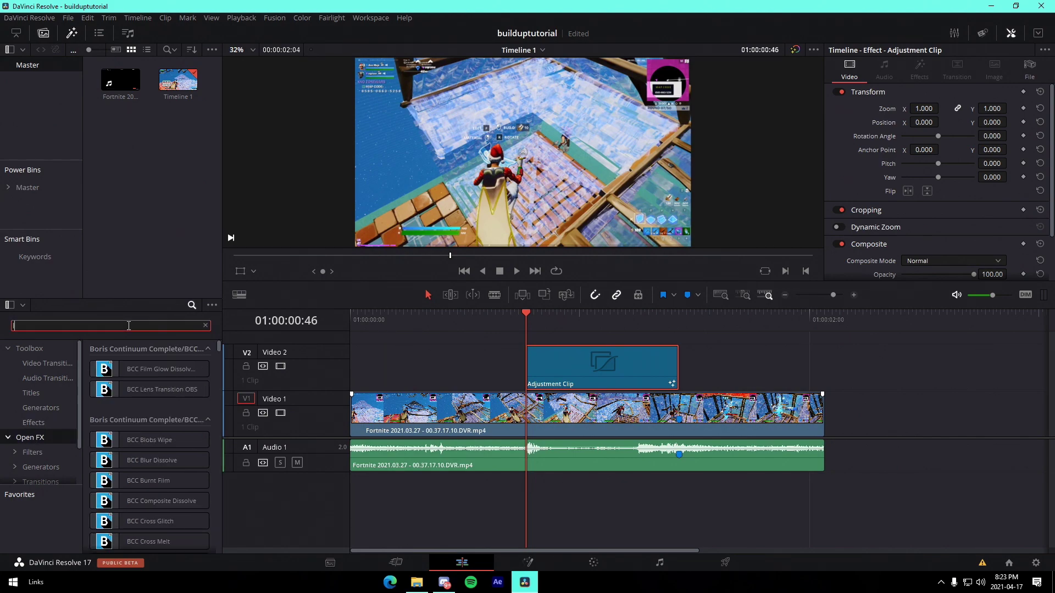
pyautogui.write('ooks')
pyautogui.moveTo(135, 369); pyautogui.dragTo(591, 362)
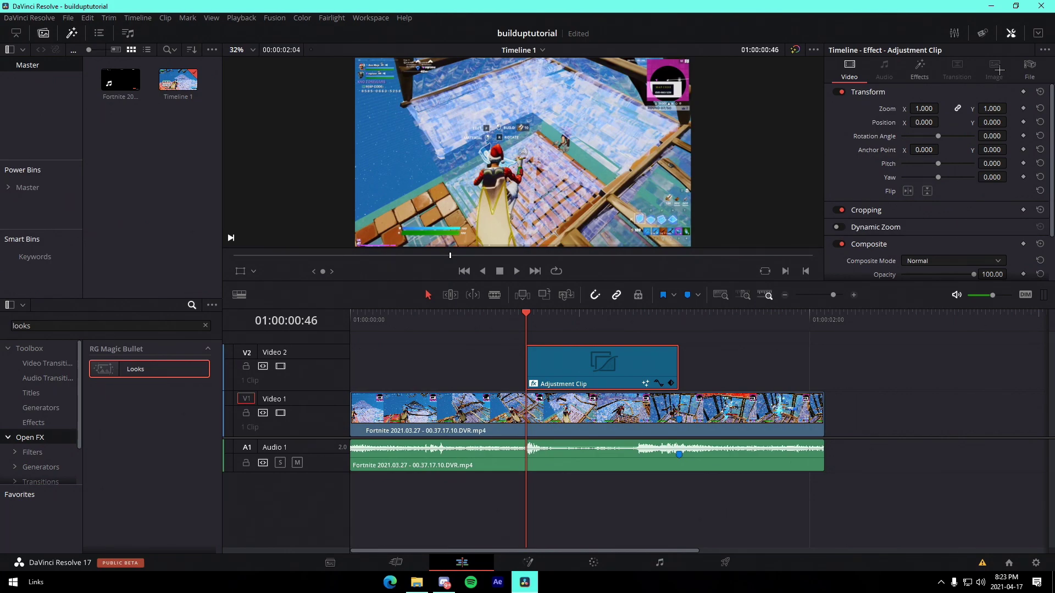
# Step: Choose the custom GODLY RED look for the adjustment clip's Looks effect in the Magic Bullet Looks editor
pyautogui.click(921, 66)
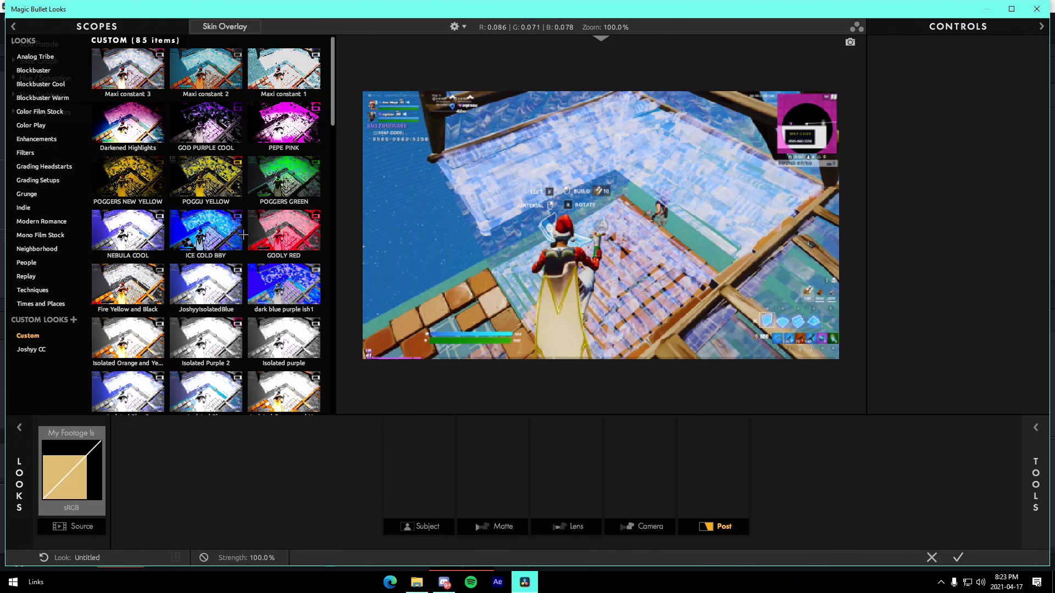
pyautogui.click(269, 244)
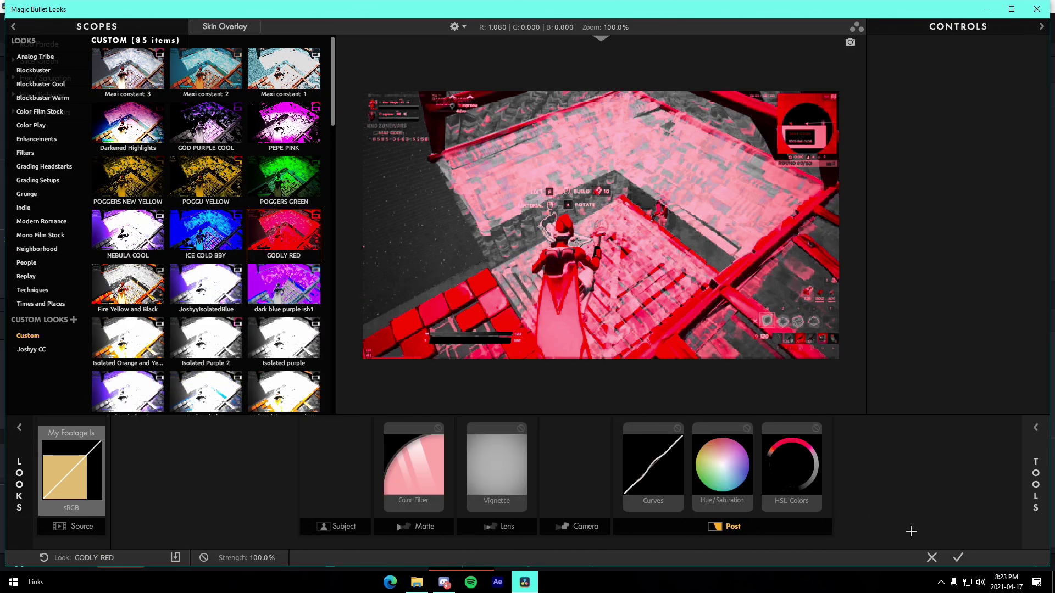
pyautogui.click(959, 557)
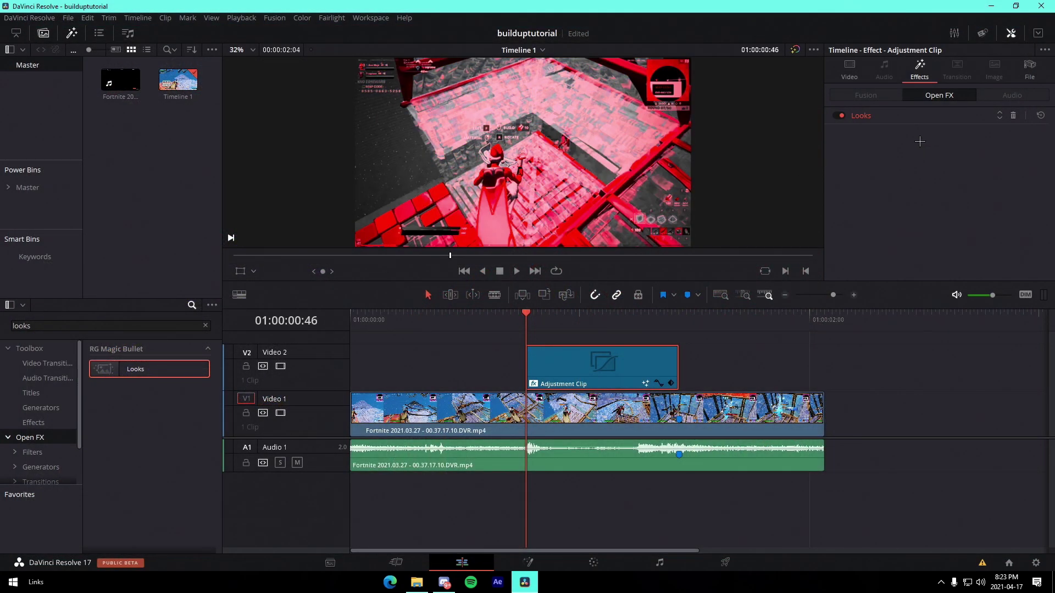
pyautogui.click(924, 132)
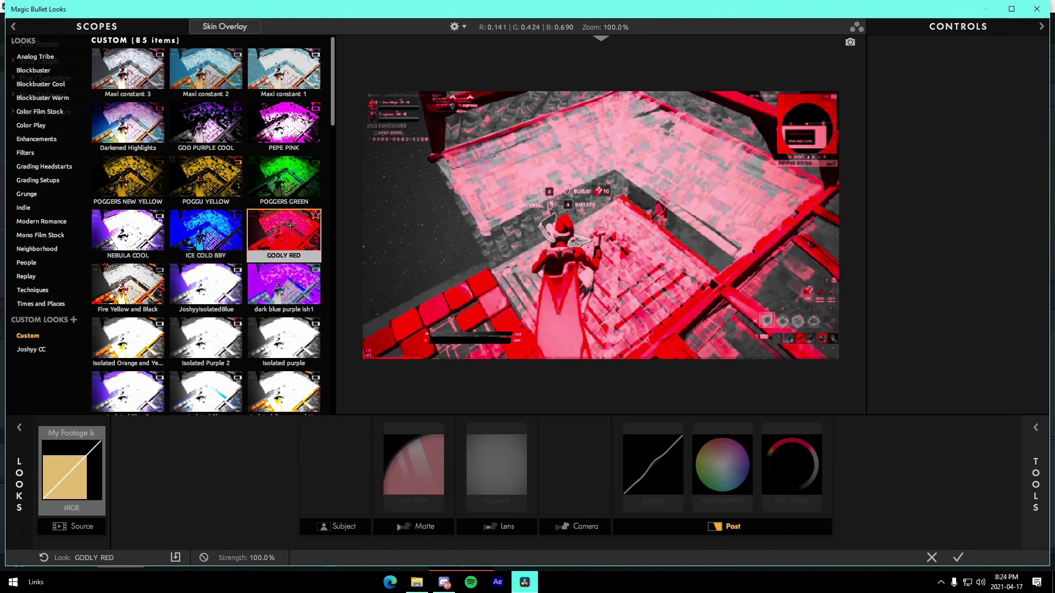
pyautogui.click(957, 557)
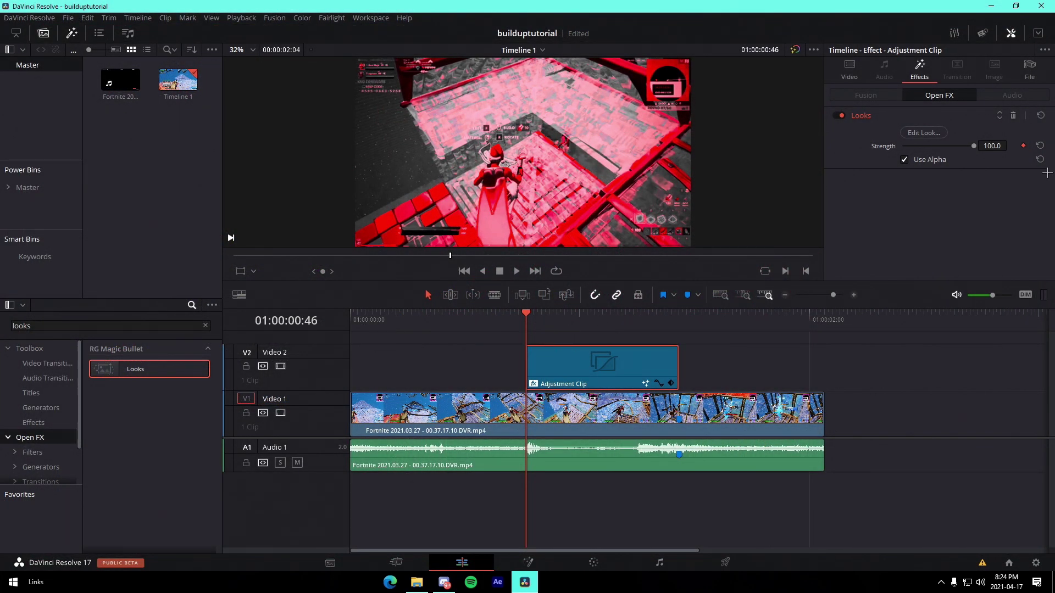
# Step: Keyframe the Looks strength to 0 at the adjustment clip's start and to 100 at 01:00:01:06
pyautogui.moveTo(974, 146); pyautogui.dragTo(679, 164)
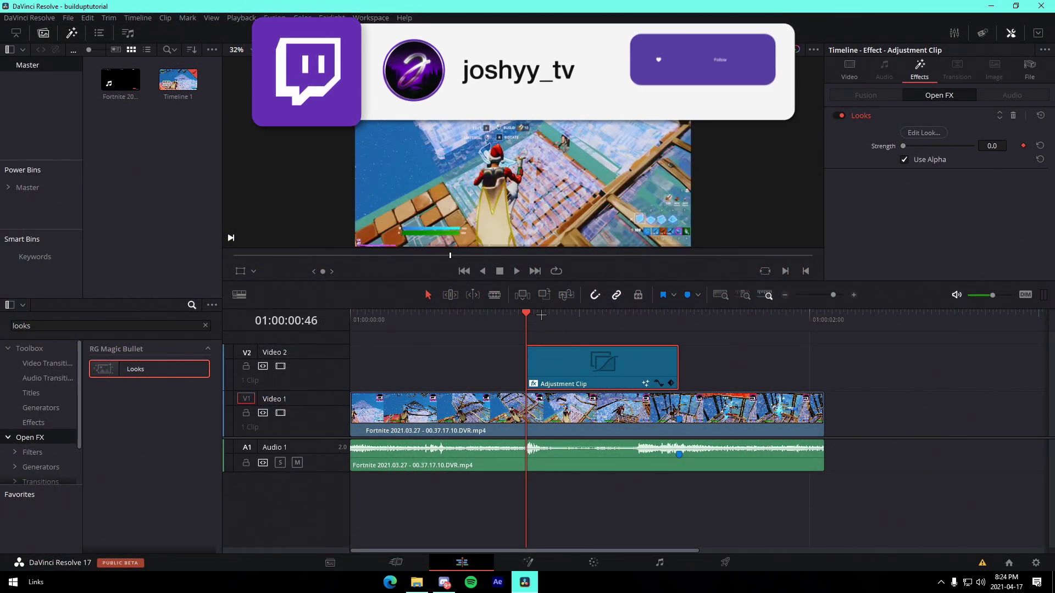
pyautogui.moveTo(546, 318); pyautogui.dragTo(603, 327)
pyautogui.moveTo(906, 149); pyautogui.dragTo(1044, 158)
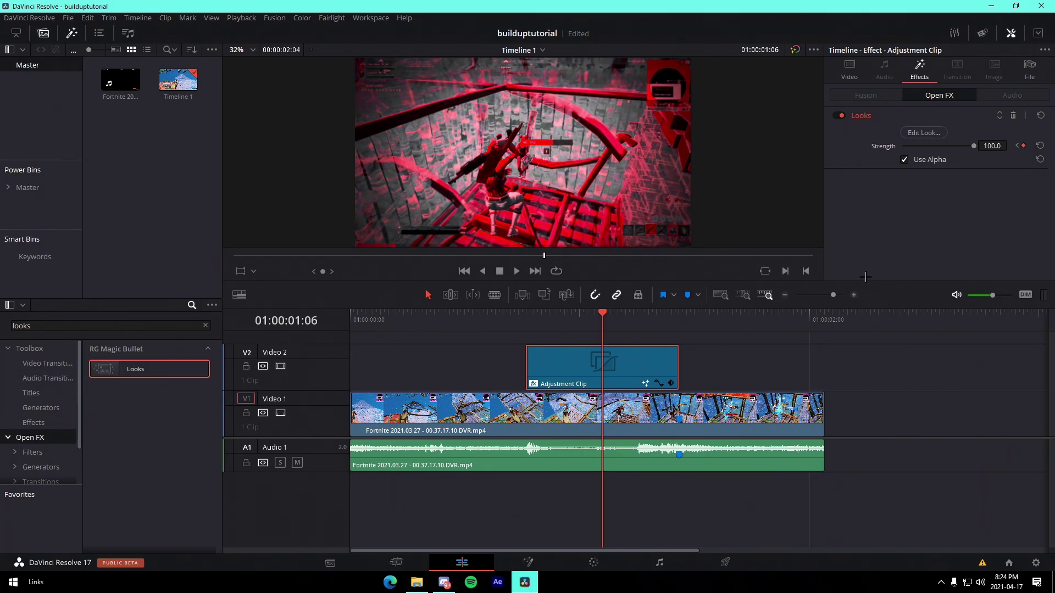
# Step: Play the red look buildup in the timeline from before the adjustment clip, repeating it from around the clip's start
pyautogui.click(470, 328)
pyautogui.moveTo(471, 328); pyautogui.dragTo(510, 314)
pyautogui.press('space')
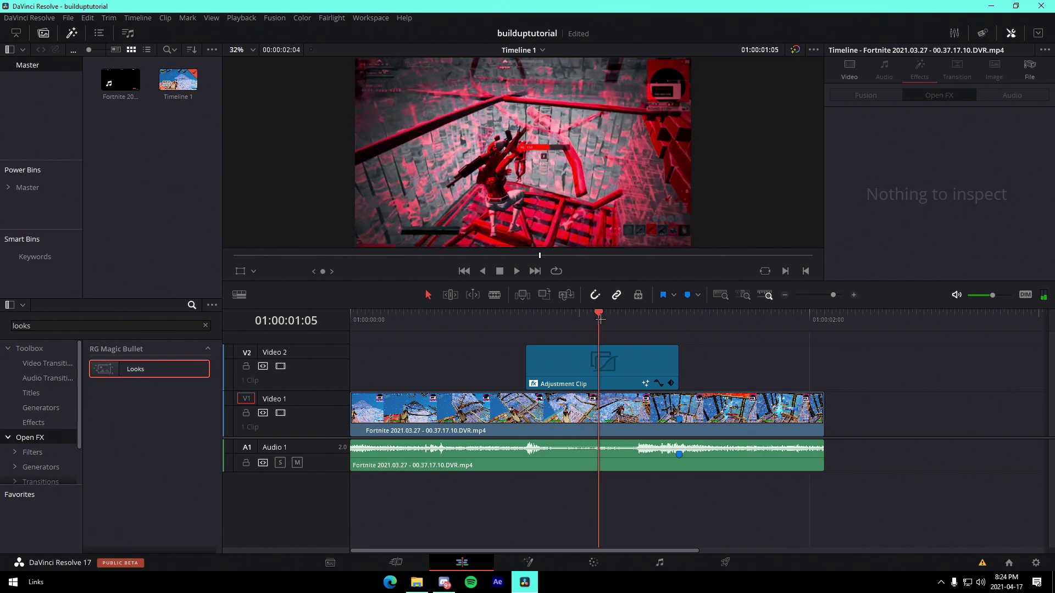
pyautogui.press('space')
pyautogui.click(633, 361)
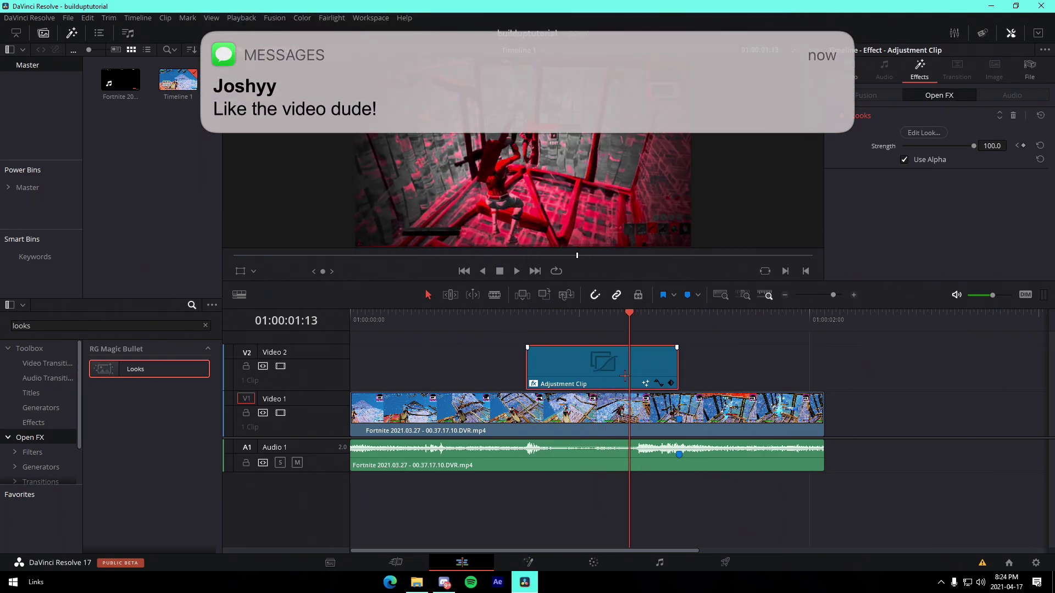
pyautogui.click(559, 318)
pyautogui.press('space')
pyautogui.click(557, 321)
pyautogui.moveTo(558, 322); pyautogui.dragTo(526, 319)
pyautogui.click(712, 362)
pyautogui.press('space')
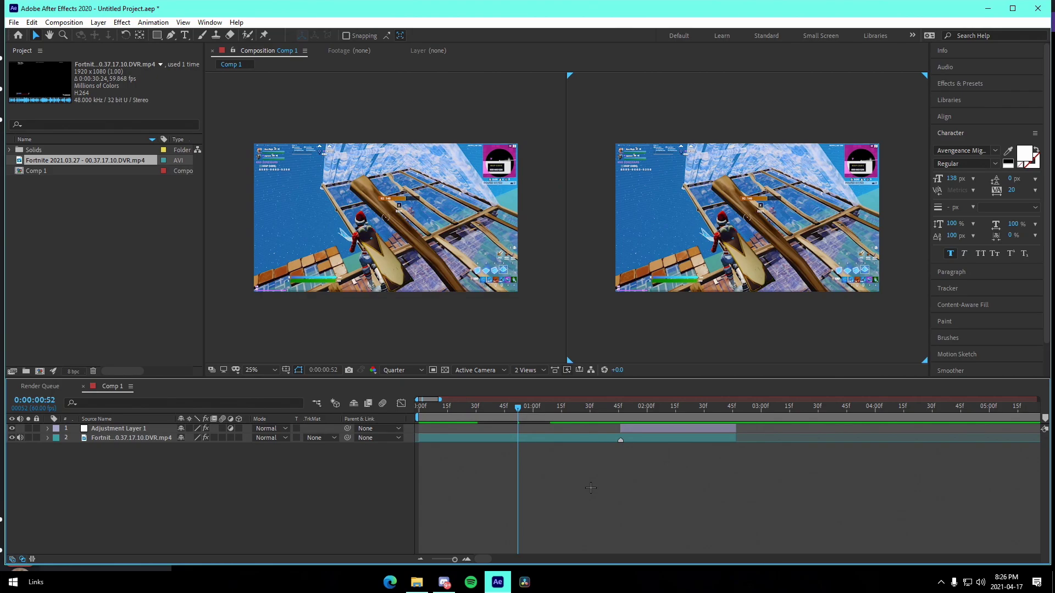
# Step: In After Effects, scrub Comp 1 around the Fortnite layer's marker and examine the layer's Twixtor Pro speed keyframes
pyautogui.moveTo(510, 418); pyautogui.dragTo(620, 443)
pyautogui.moveTo(655, 410); pyautogui.dragTo(705, 410)
pyautogui.click(677, 440)
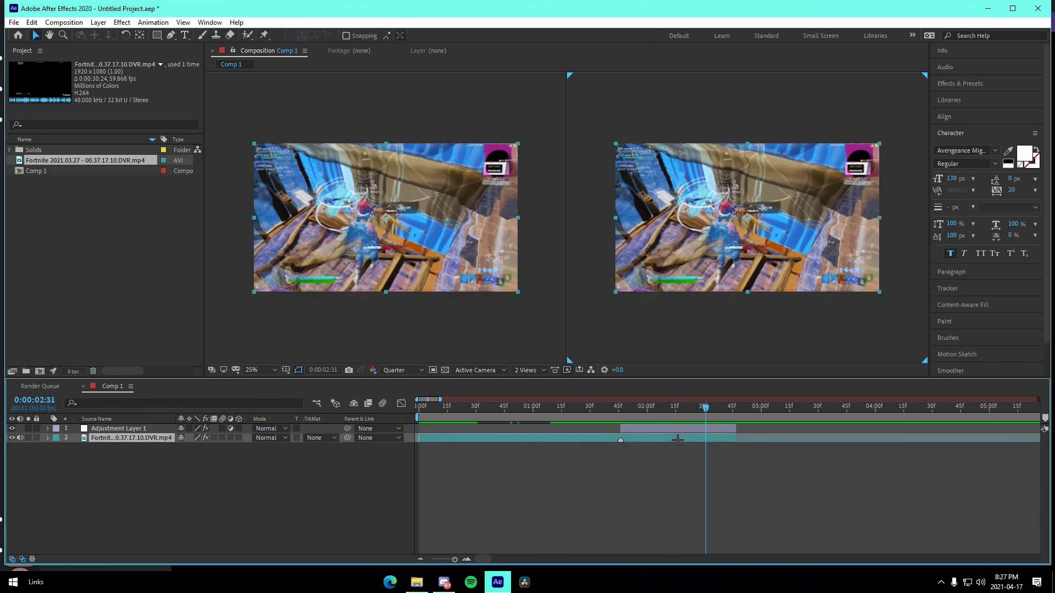
pyautogui.click(614, 488)
pyautogui.press('j')
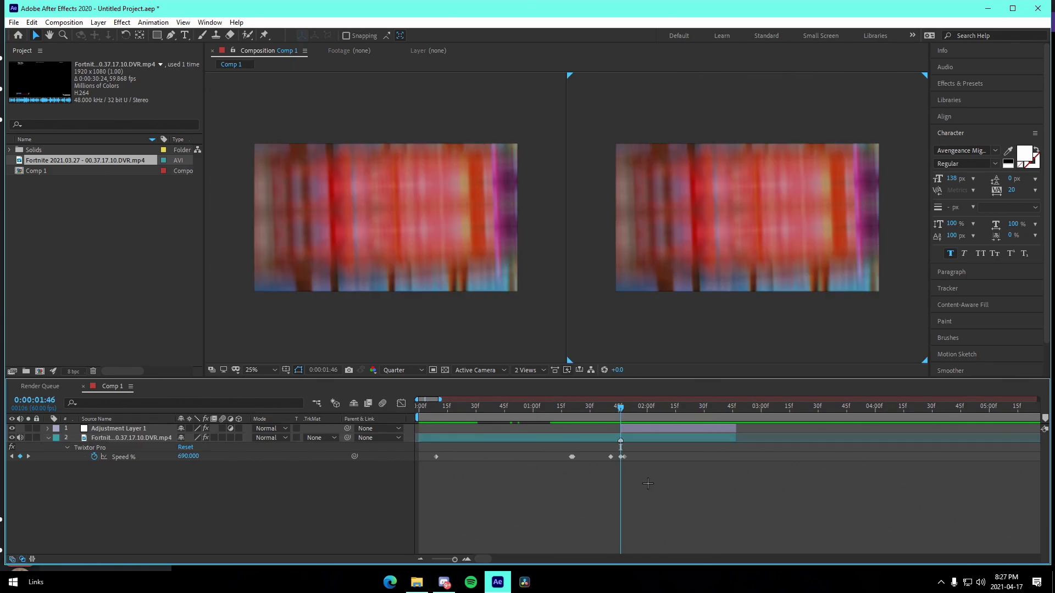
pyautogui.click(600, 419)
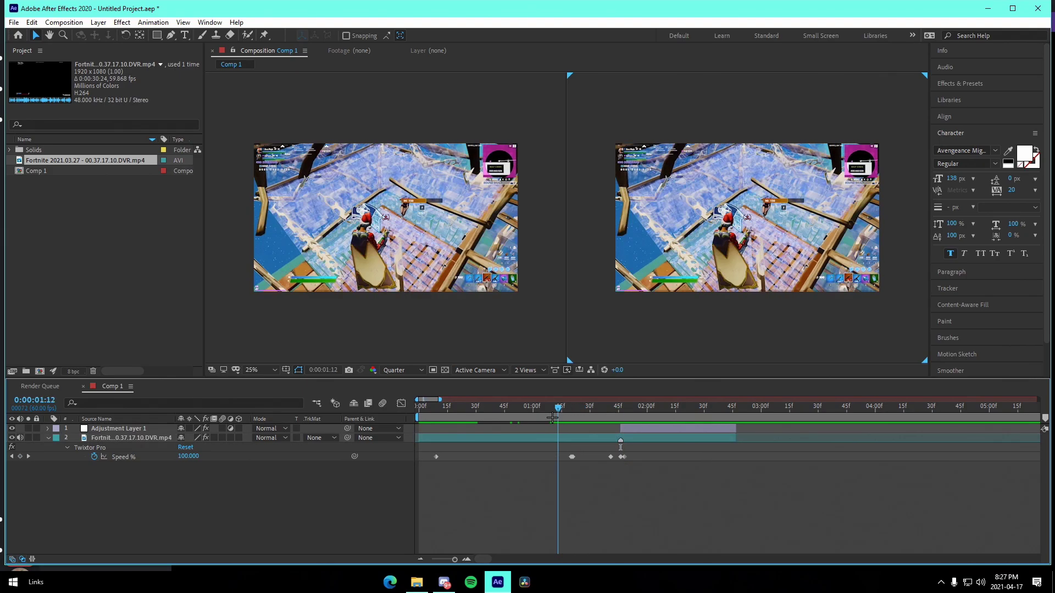
pyautogui.moveTo(599, 419); pyautogui.dragTo(645, 439)
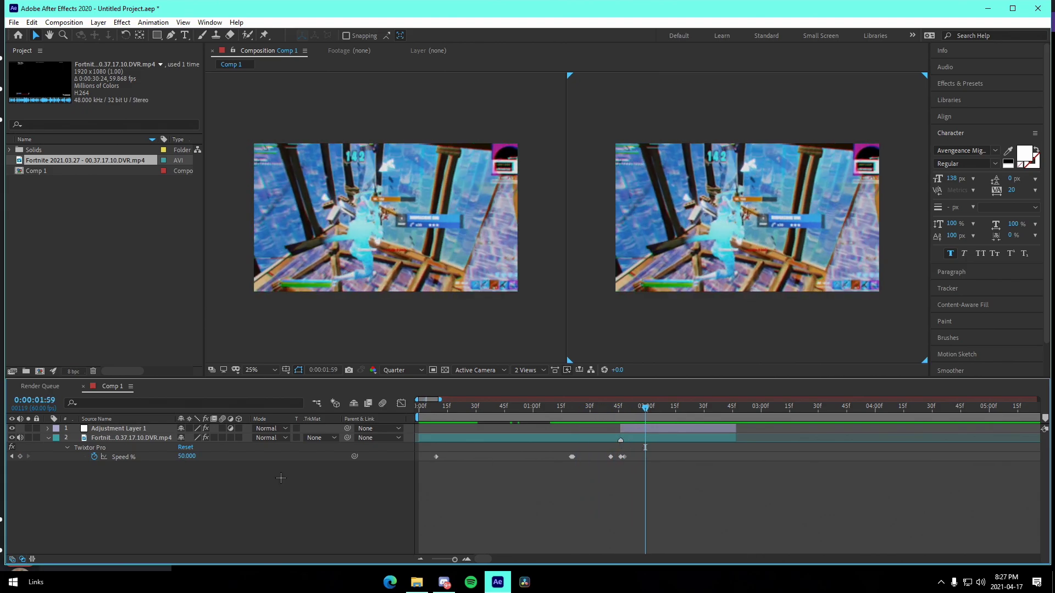
pyautogui.press('j')
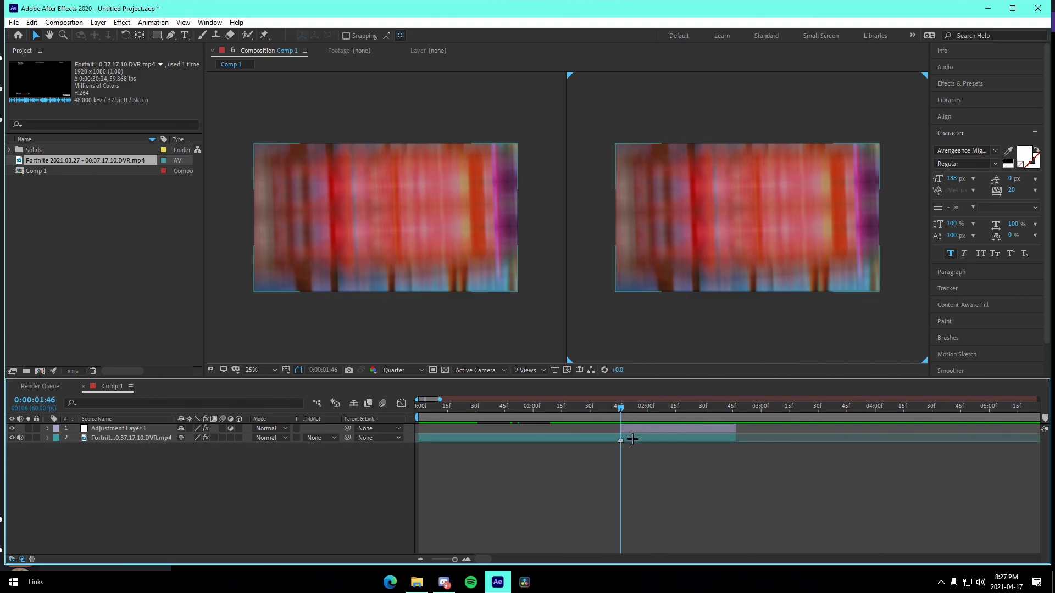
pyautogui.moveTo(620, 419); pyautogui.dragTo(577, 420)
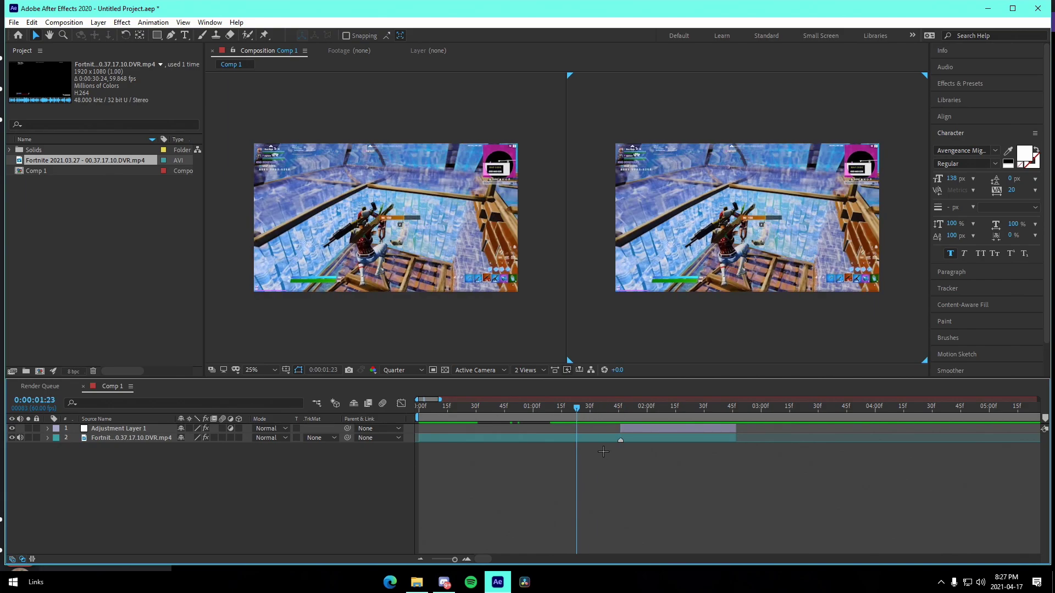
pyautogui.press('k')
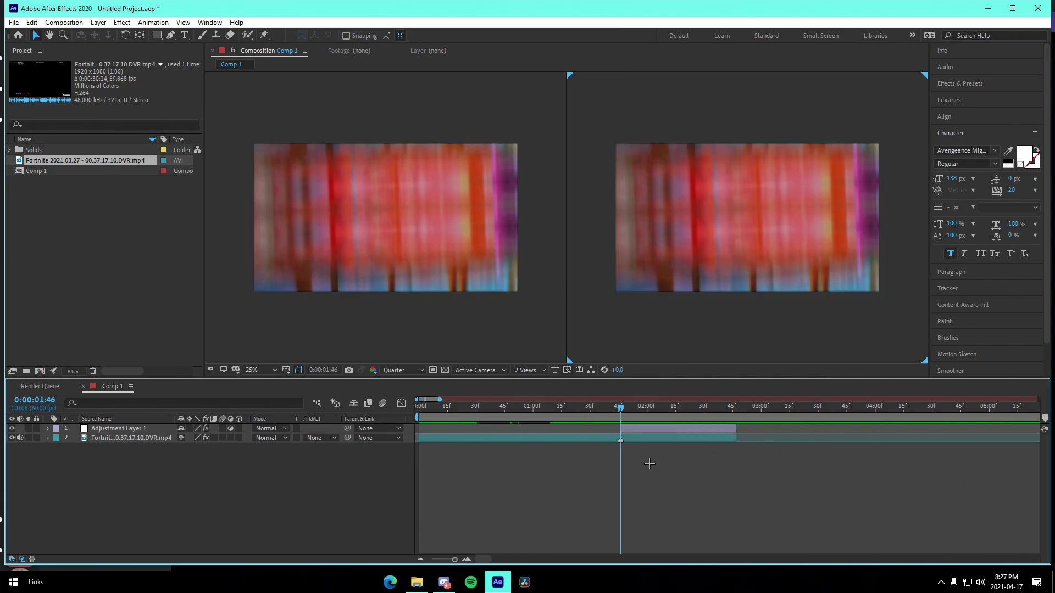
# Step: Add a second adjustment layer above the Fortnite clip and trim it to run from 0:00:01:04 to the marker at 0:00:01:46
pyautogui.click(638, 437)
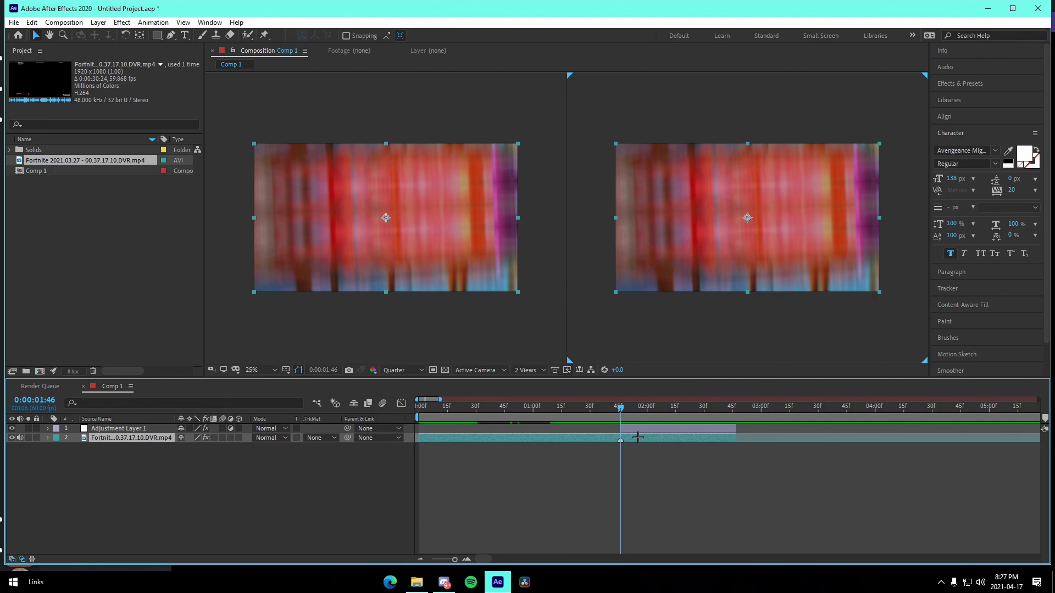
pyautogui.hotkey('ctrl', 'alt', 'y')
pyautogui.hotkey('ctrl', 'shift', 'd')
pyautogui.press('Delete')
pyautogui.moveTo(565, 407); pyautogui.dragTo(541, 410)
pyautogui.hotkey('alt', '[')
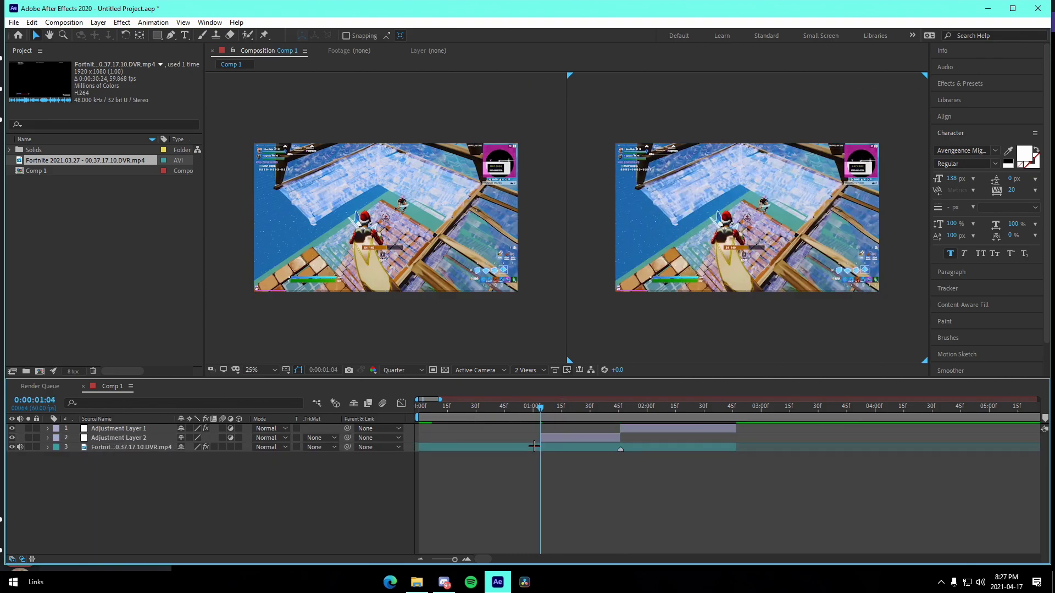
# Step: Apply the JoshyyGodDarkVignetteBuildup animation preset to Adjustment Layer 2 with the playhead at 0:00:01:46
pyautogui.click(619, 410)
pyautogui.click(606, 438)
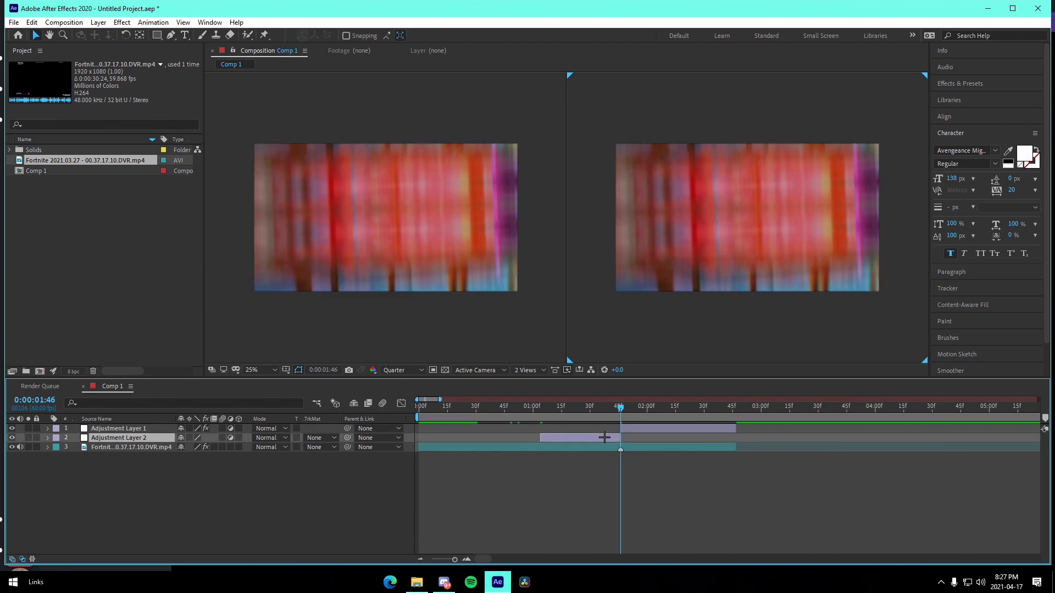
pyautogui.click(153, 22)
pyautogui.click(165, 44)
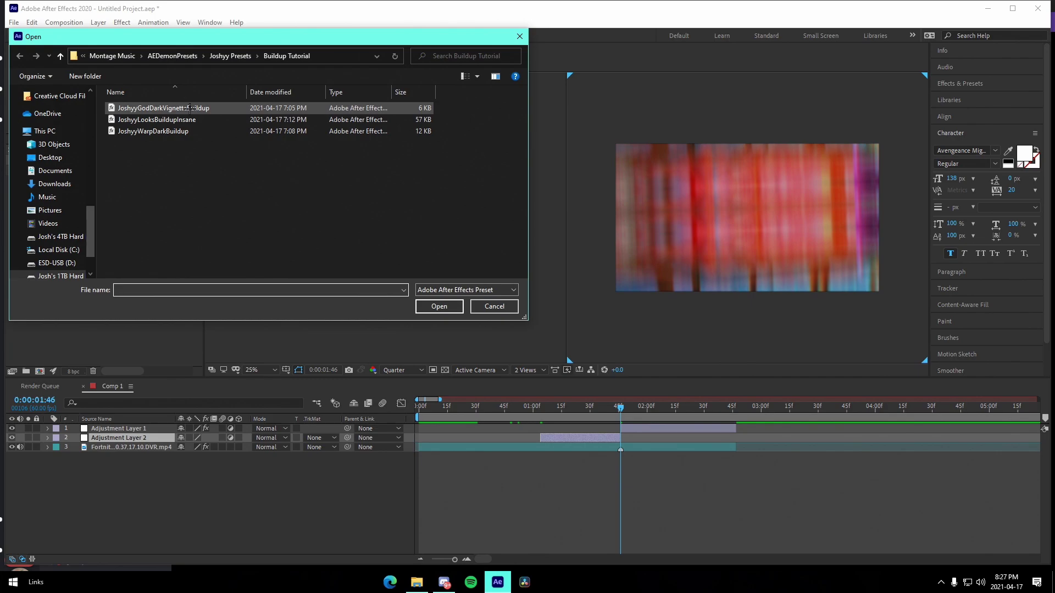
pyautogui.click(189, 109)
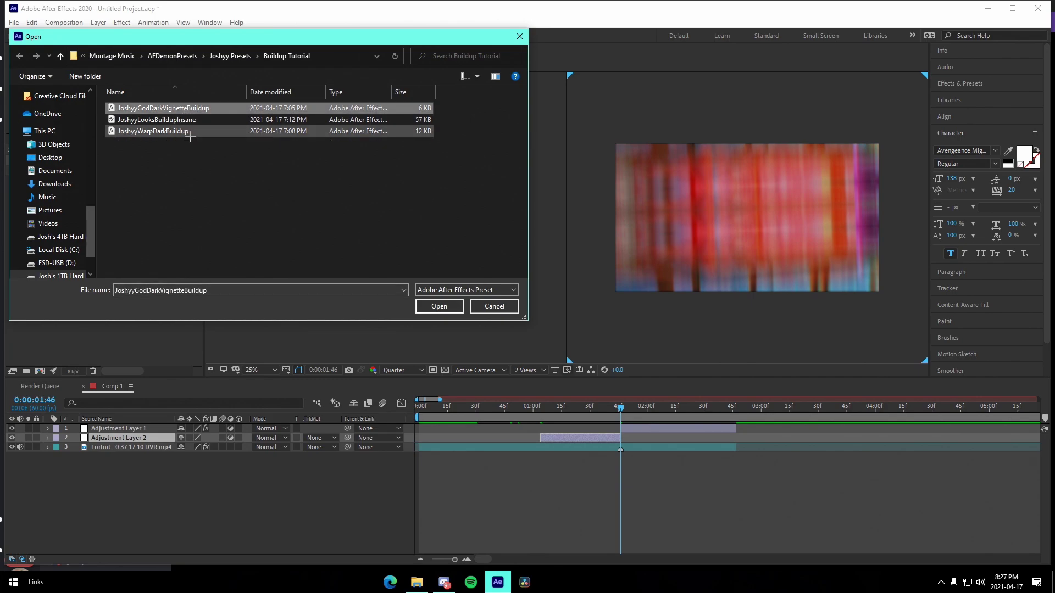
pyautogui.click(449, 306)
pyautogui.click(467, 560)
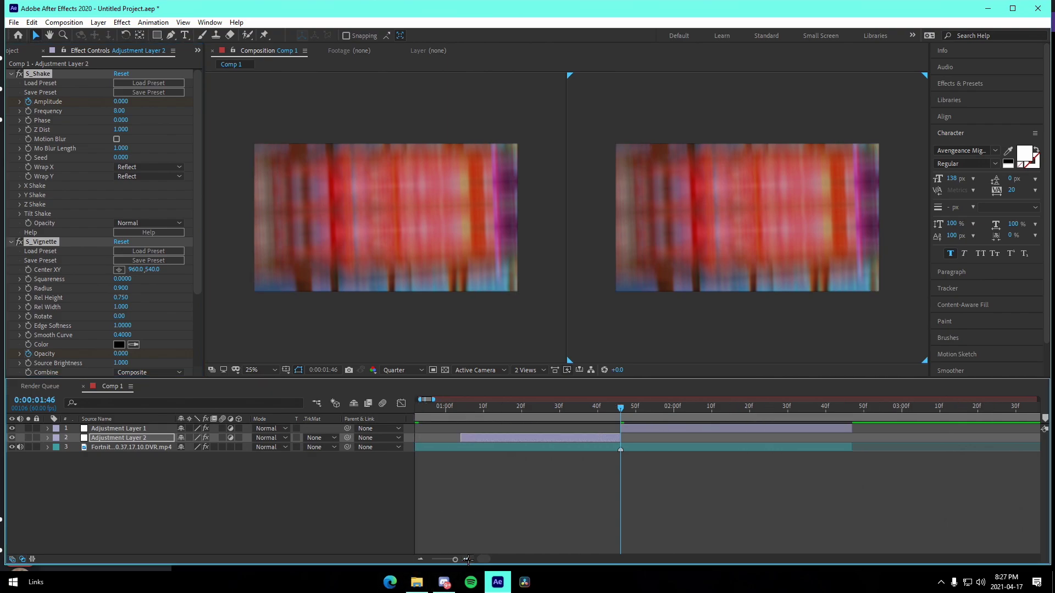
# Step: Shift Adjustment Layer 2's effect keyframes so the peak ones sit at the 0:00:01:46 marker, and extend the layer's start to about 0:00:00:35
pyautogui.press('u')
pyautogui.moveTo(622, 457); pyautogui.dragTo(578, 461)
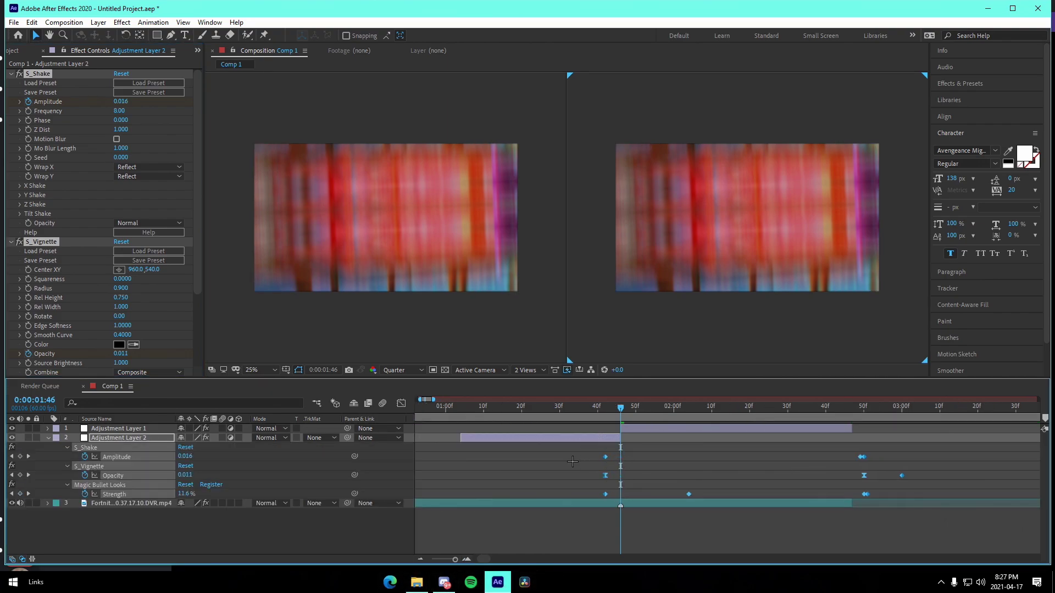
pyautogui.moveTo(444, 473); pyautogui.dragTo(393, 466)
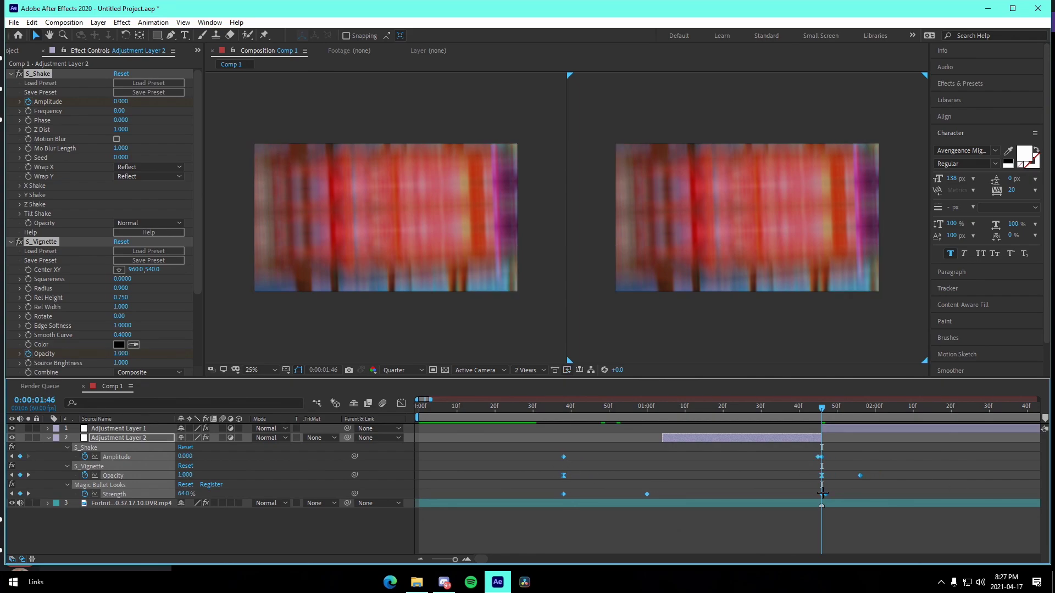
pyautogui.click(663, 461)
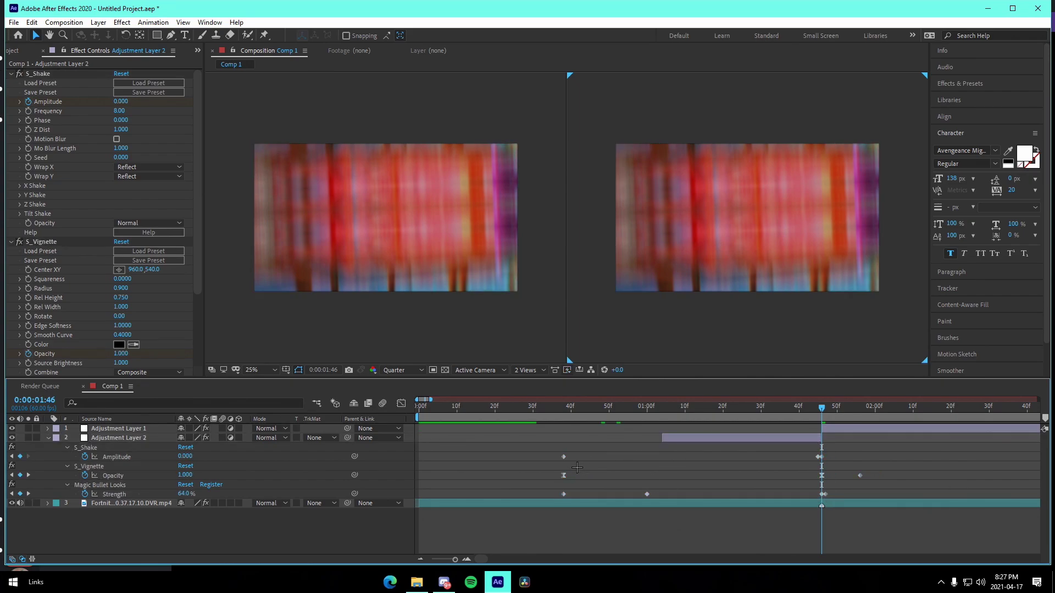
pyautogui.moveTo(664, 439); pyautogui.dragTo(727, 421)
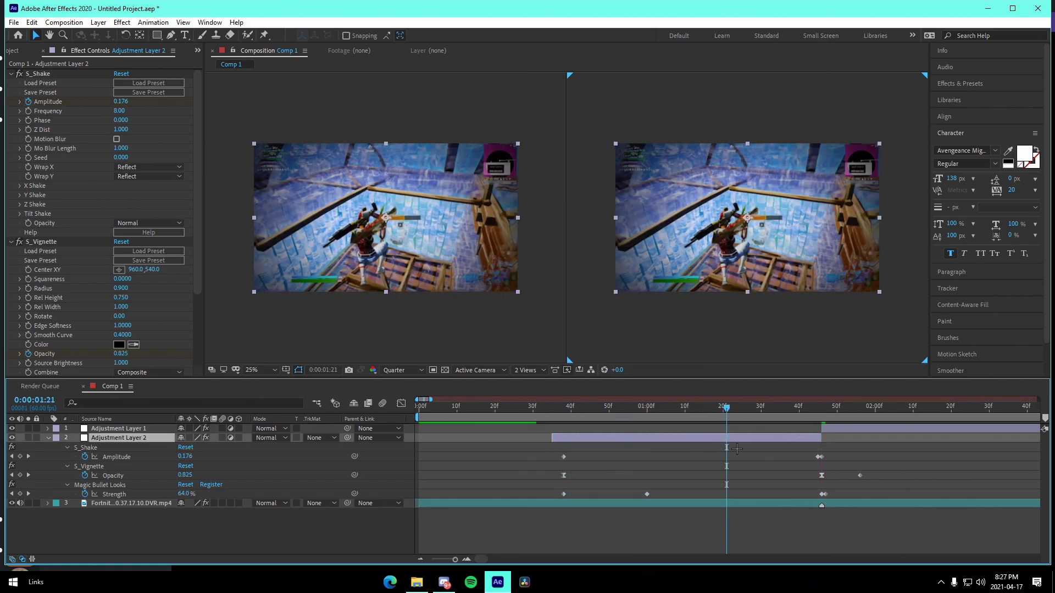
# Step: Extend Adjustment Layer 2's end to about 0:00:02:02 and save the project as builduptutorial
pyautogui.hotkey('ctrl', 's')
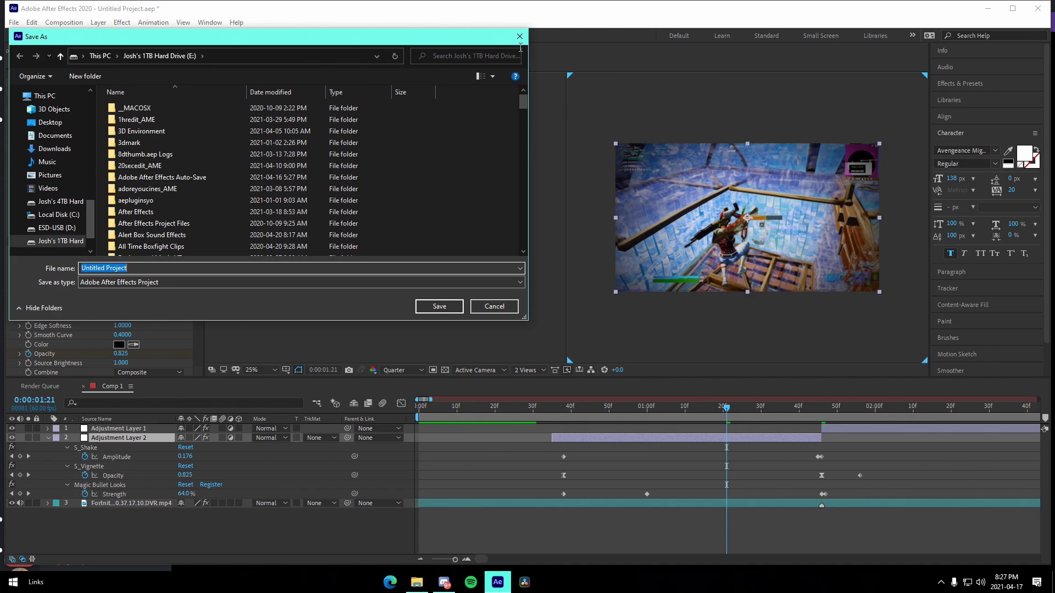
pyautogui.click(520, 36)
pyautogui.moveTo(821, 436); pyautogui.dragTo(882, 436)
pyautogui.hotkey('ctrl', 's')
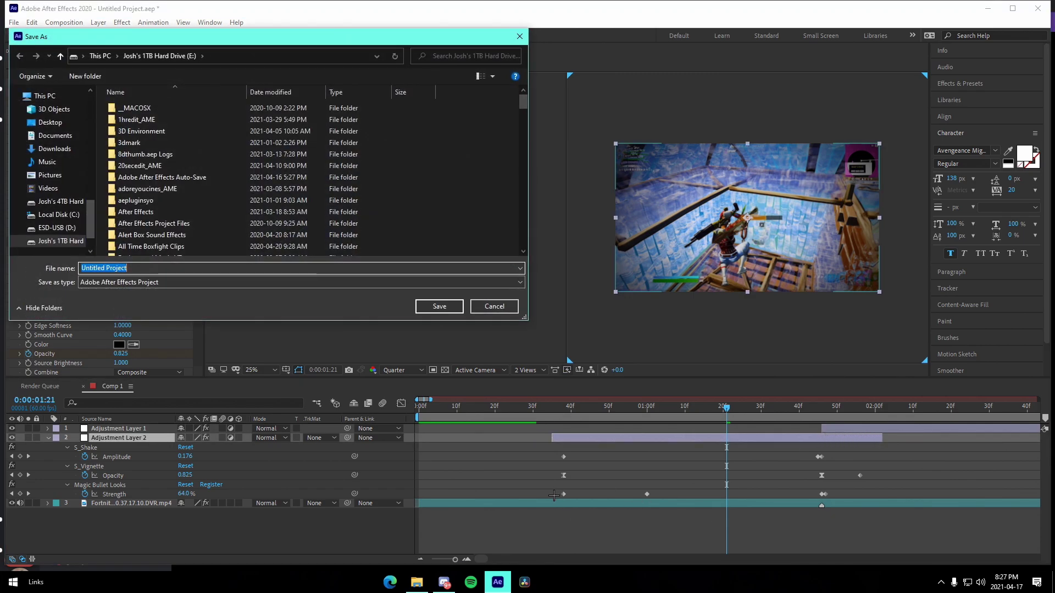
pyautogui.write('b')
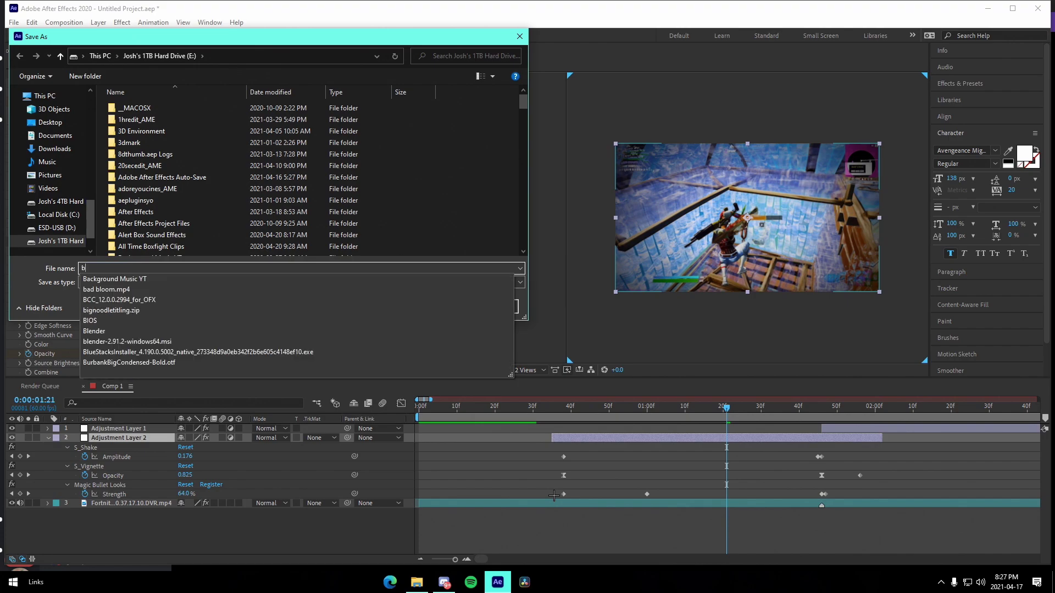
pyautogui.write('uilduptutorial')
pyautogui.press('Return')
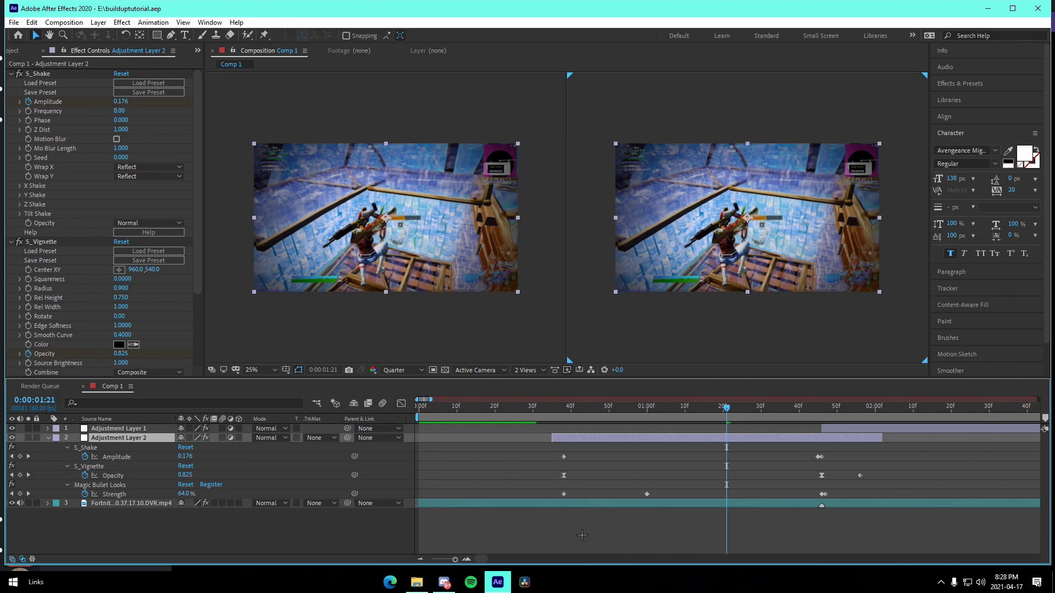
# Step: Preview the dark vignette buildup from just before Adjustment Layer 2 and scrub to 0:00:01:00
pyautogui.click(582, 535)
pyautogui.moveTo(559, 407); pyautogui.dragTo(518, 415)
pyautogui.press('space')
pyautogui.press('space')
pyautogui.click(546, 414)
pyautogui.moveTo(546, 414); pyautogui.dragTo(647, 424)
# Step: Open the Magic Bullet Looks editor for Adjustment Layer 2 and examine its tool chain and available looks
pyautogui.click(41, 338)
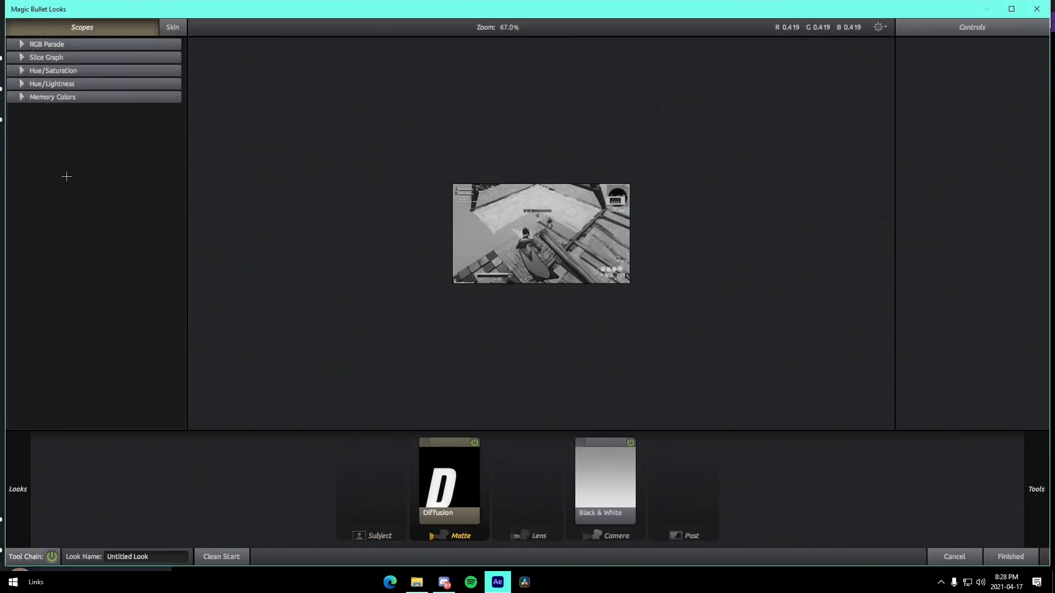
pyautogui.moveTo(24, 498)
pyautogui.click(51, 144)
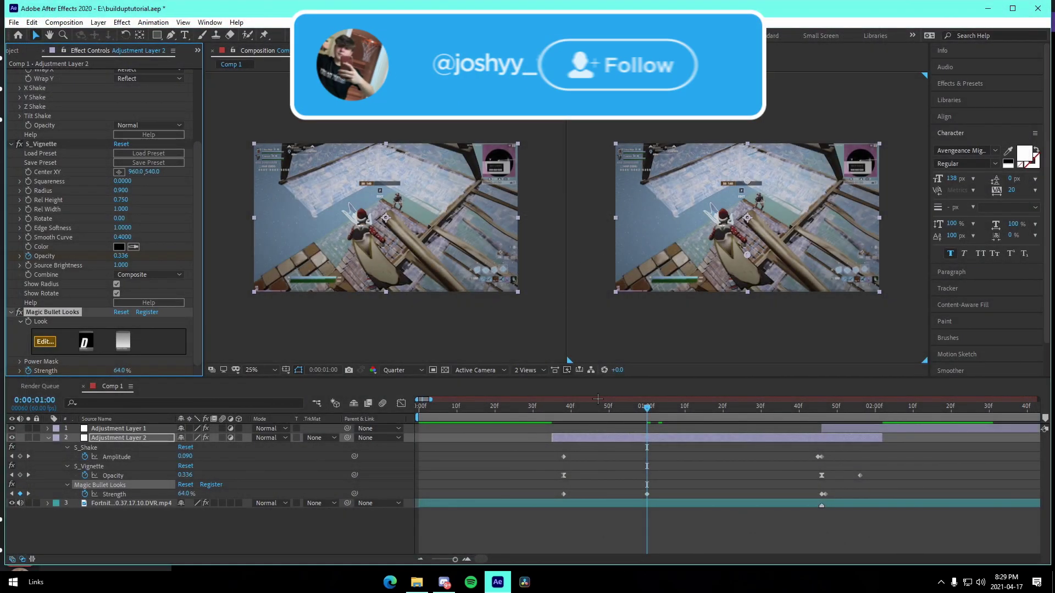
# Step: Play the dark vignette buildup from about 0:00:00:29 and scrub to the marker at 0:00:01:46
pyautogui.moveTo(647, 407); pyautogui.dragTo(552, 408)
pyautogui.press('space')
pyautogui.moveTo(685, 434); pyautogui.dragTo(529, 442)
pyautogui.press('space')
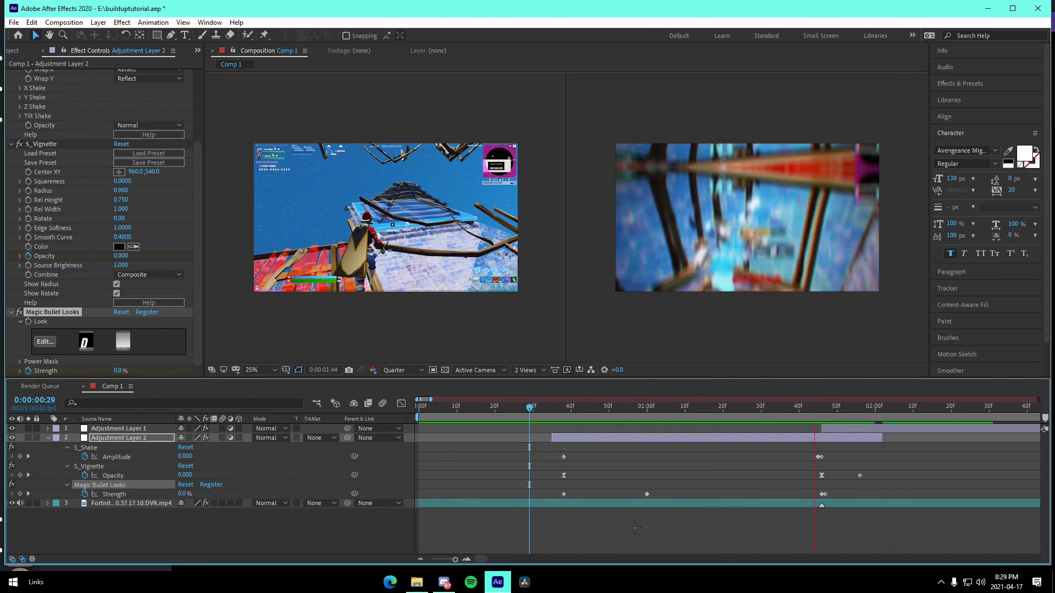
pyautogui.moveTo(596, 408); pyautogui.dragTo(821, 470)
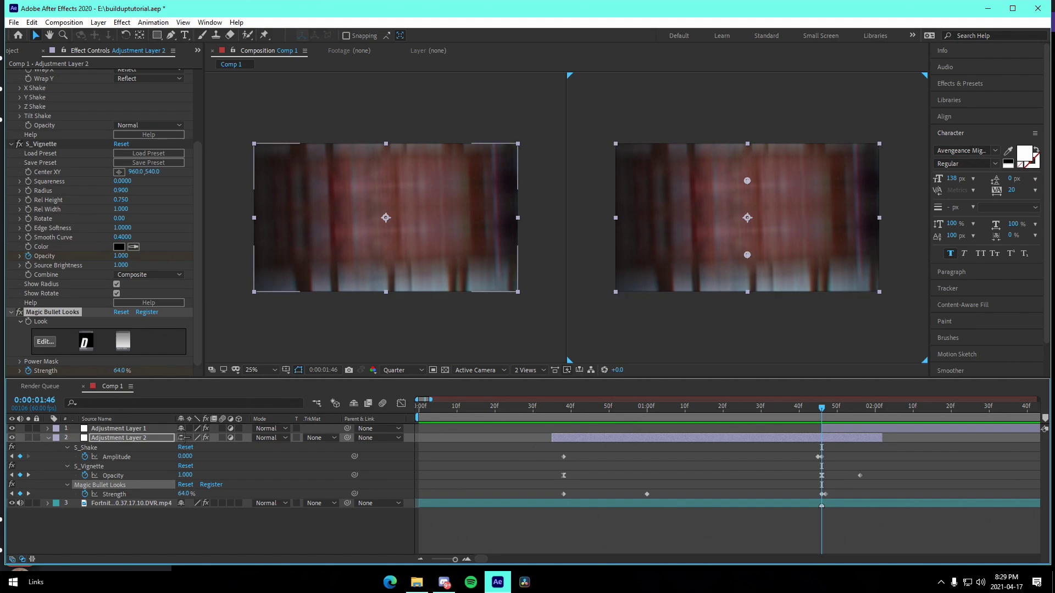
# Step: Undo the keyframe, trim and dark vignette preset changes on Adjustment Layer 2 until it has no effects
pyautogui.hotkey('ctrl', 'z')
pyautogui.hotkey('ctrl', 'z')
pyautogui.hotkey('ctrl', 'z')
pyautogui.hotkey('ctrl', 'z')
pyautogui.hotkey('ctrl', 'z')
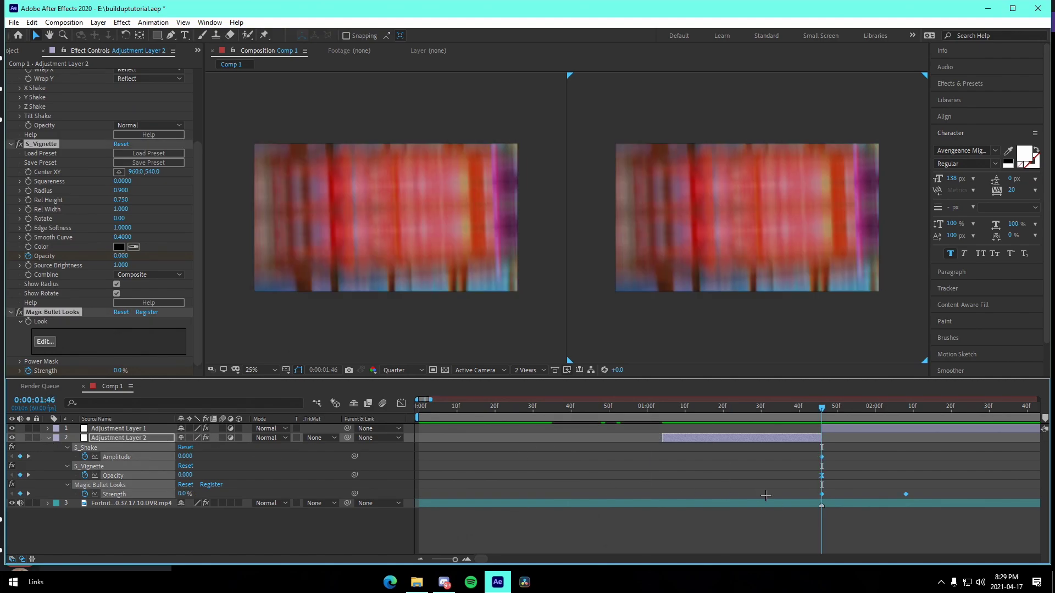
pyautogui.hotkey('ctrl', 'z')
# Step: Apply the JoshyyLooksBuildupInsane animation preset to Adjustment Layer 2
pyautogui.click(158, 20)
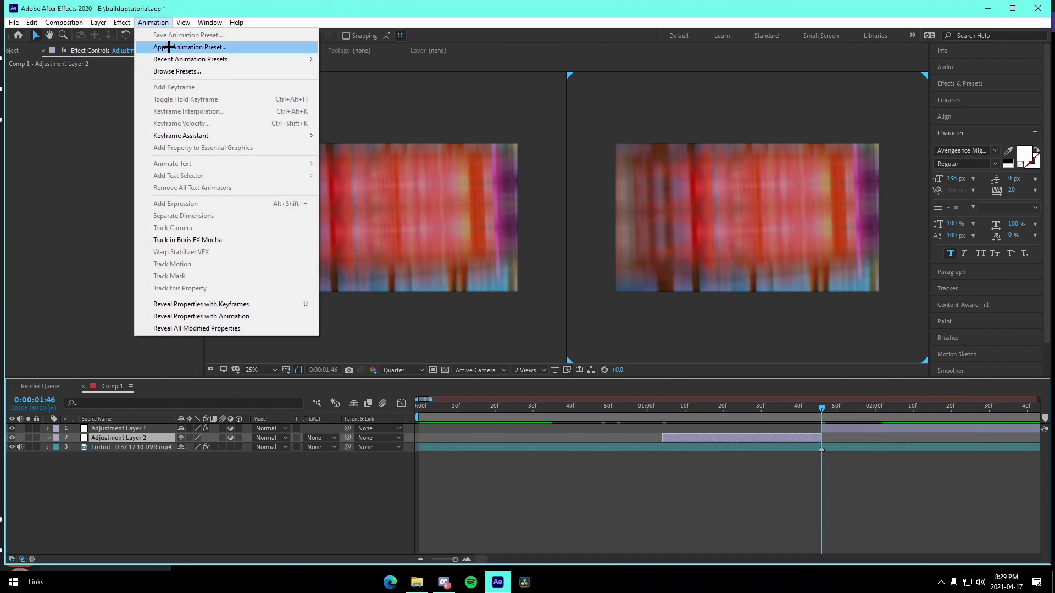
pyautogui.click(181, 44)
pyautogui.click(439, 306)
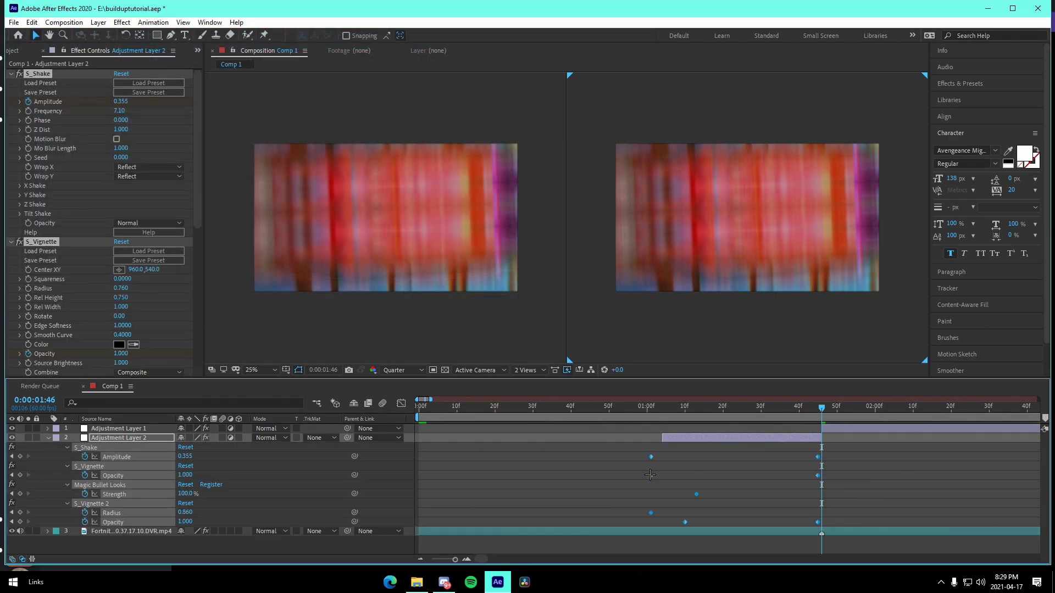
# Step: Align the looks preset's end keyframes with 0:00:01:46 and extend Adjustment Layer 2's start to 0:00:00:56
pyautogui.click(692, 460)
pyautogui.click(664, 436)
pyautogui.moveTo(642, 416)
pyautogui.mouseDown()
pyautogui.moveTo(652, 418)
pyautogui.moveTo(624, 418)
pyautogui.moveTo(655, 418)
pyautogui.moveTo(620, 419)
pyautogui.moveTo(647, 423)
pyautogui.moveTo(631, 423)
pyautogui.mouseUp()
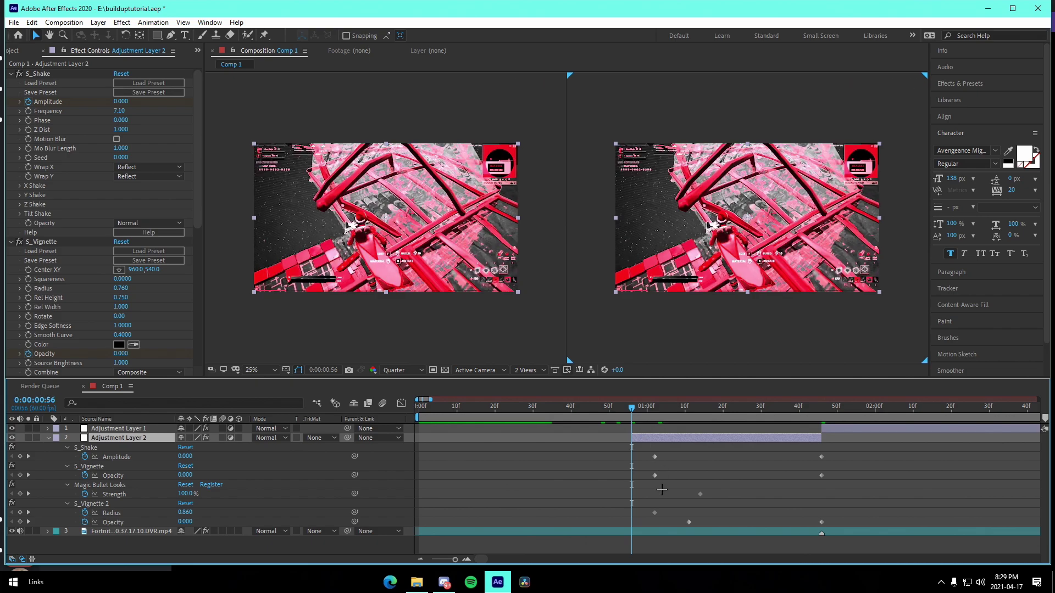
# Step: Add a Magic Bullet Looks Strength keyframe of 0% at 0:00:00:56
pyautogui.click(20, 494)
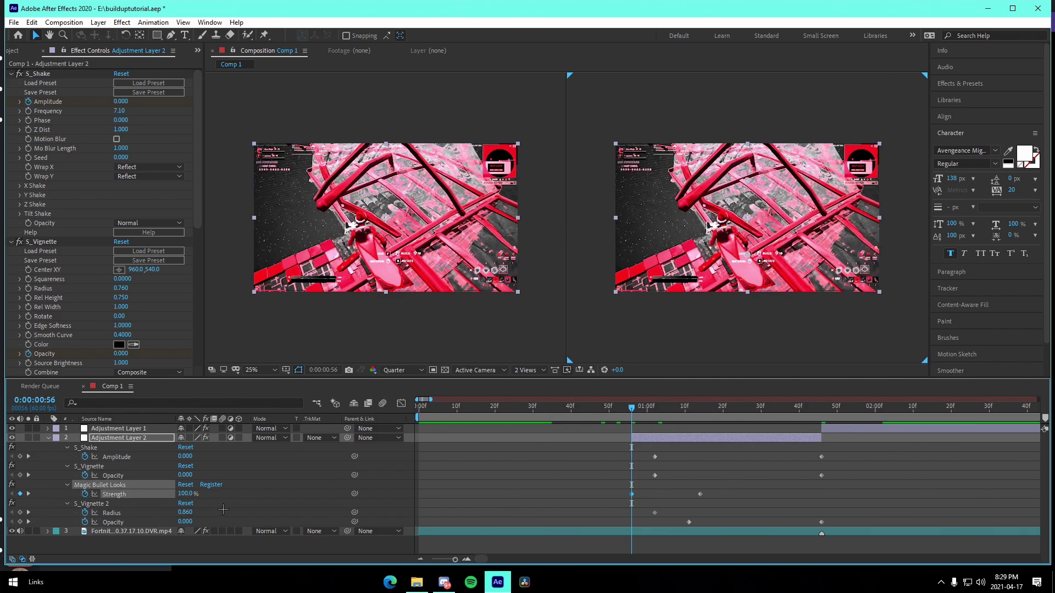
pyautogui.write('0')
pyautogui.press('Return')
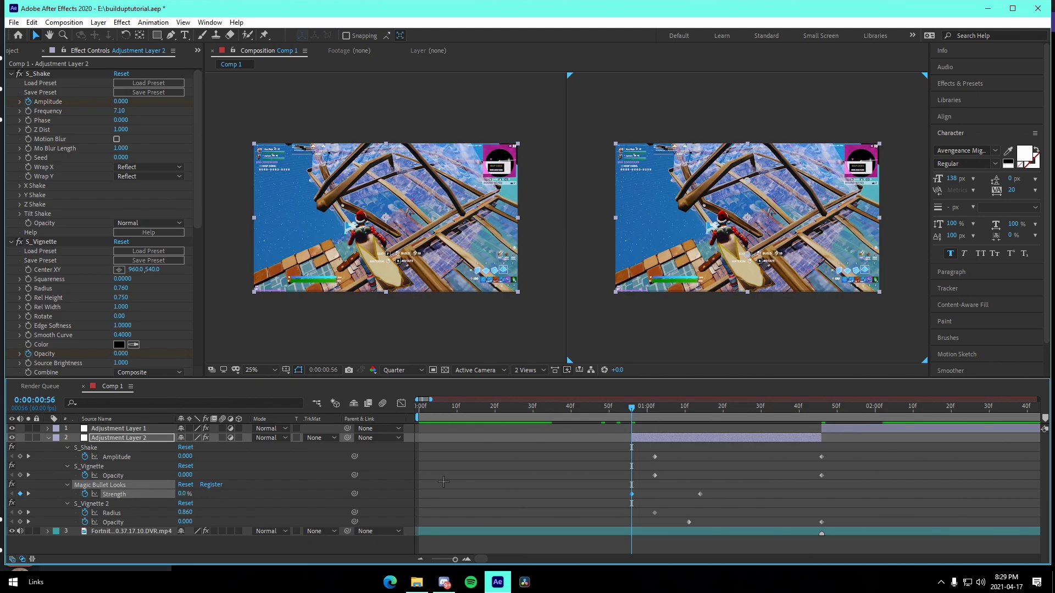
# Step: Preview the red looks buildup from before Adjustment Layer 2 and scrub to its first shake and vignette keyframes at 0:00:01:02
pyautogui.moveTo(650, 410); pyautogui.dragTo(601, 430)
pyautogui.press('space')
pyautogui.press('space')
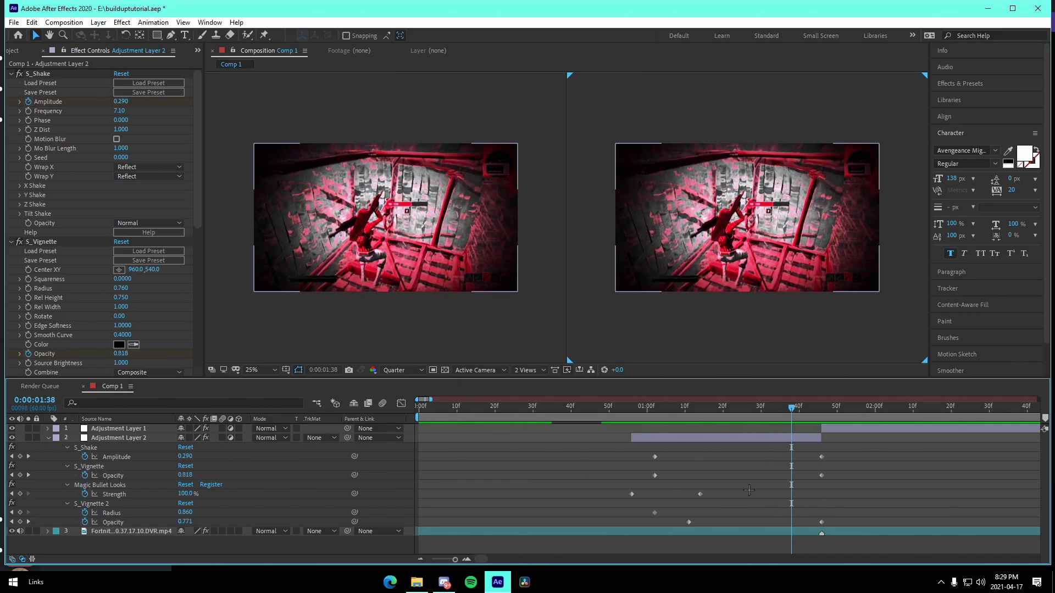
pyautogui.moveTo(635, 409); pyautogui.dragTo(656, 477)
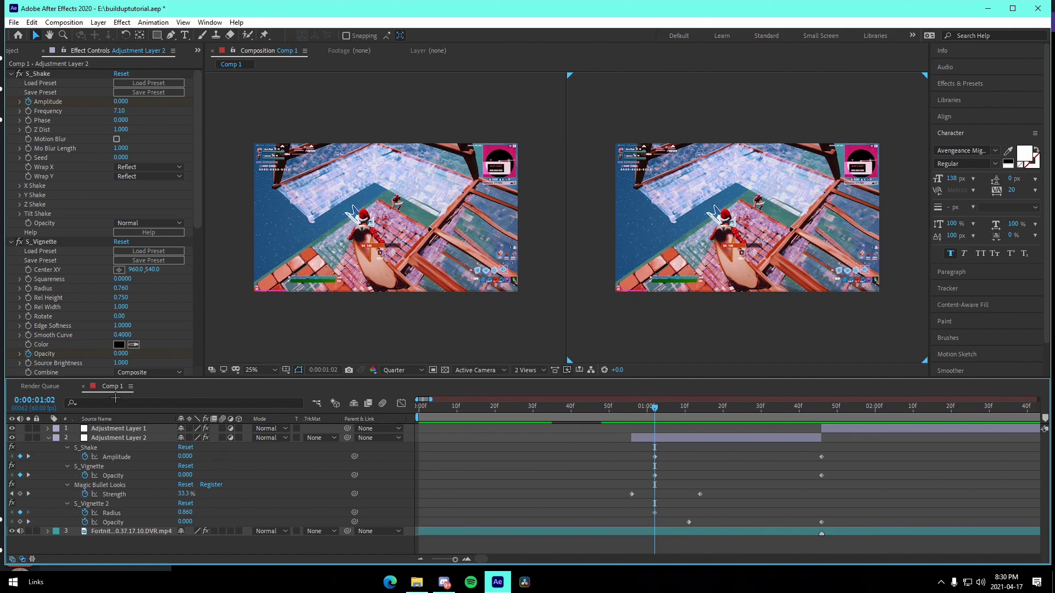
# Step: Remove all effects from Adjustment Layer 2 and apply the JoshyyWarpDarkBuildup animation preset at 0:00:01:46
pyautogui.scroll(-8, 144, 279)
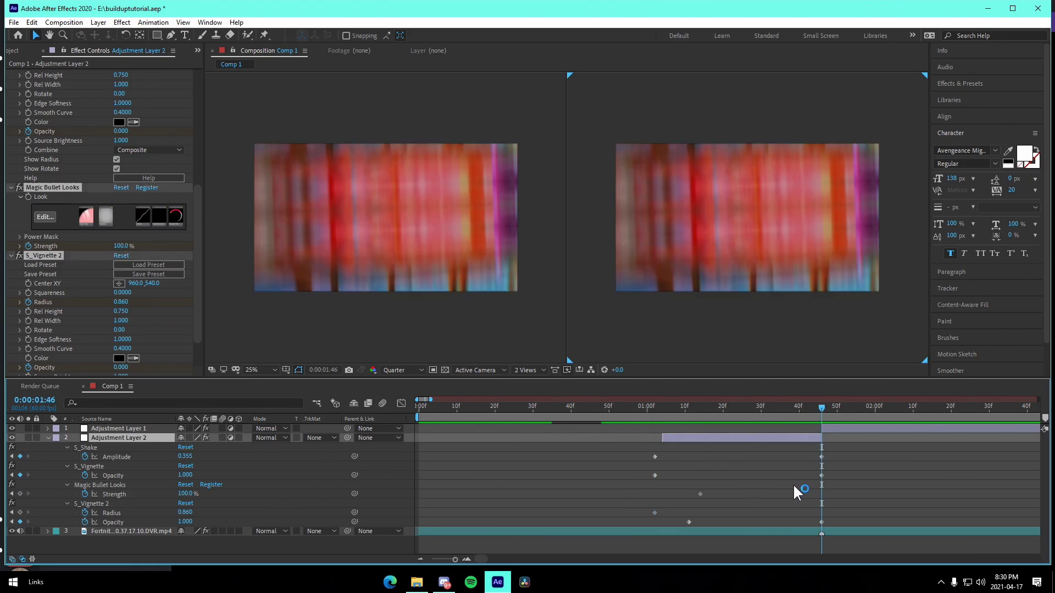
pyautogui.press('Delete')
pyautogui.click(153, 22)
pyautogui.click(176, 45)
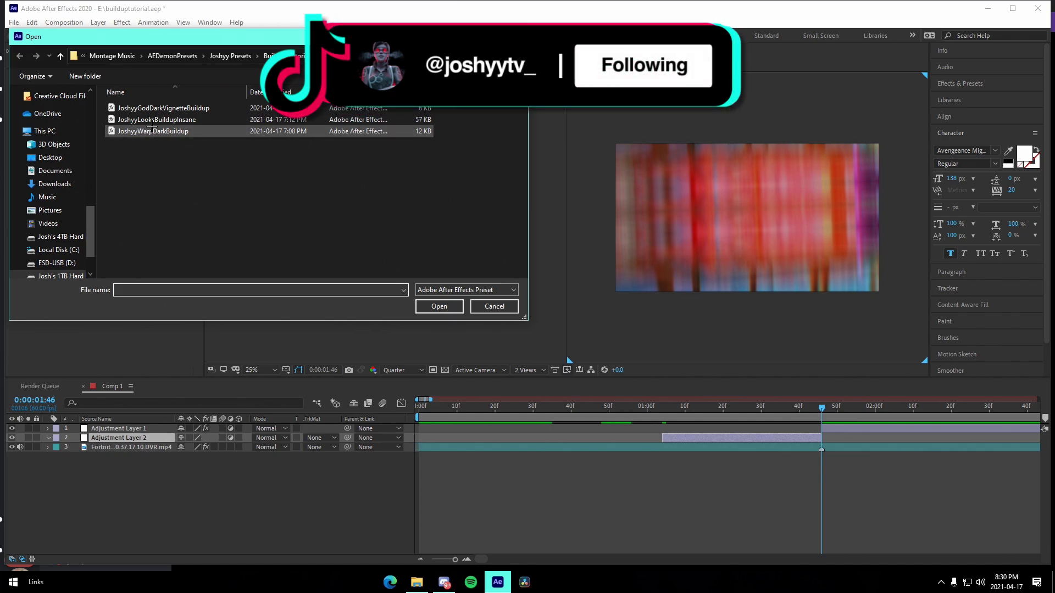
pyautogui.click(165, 132)
pyautogui.click(458, 309)
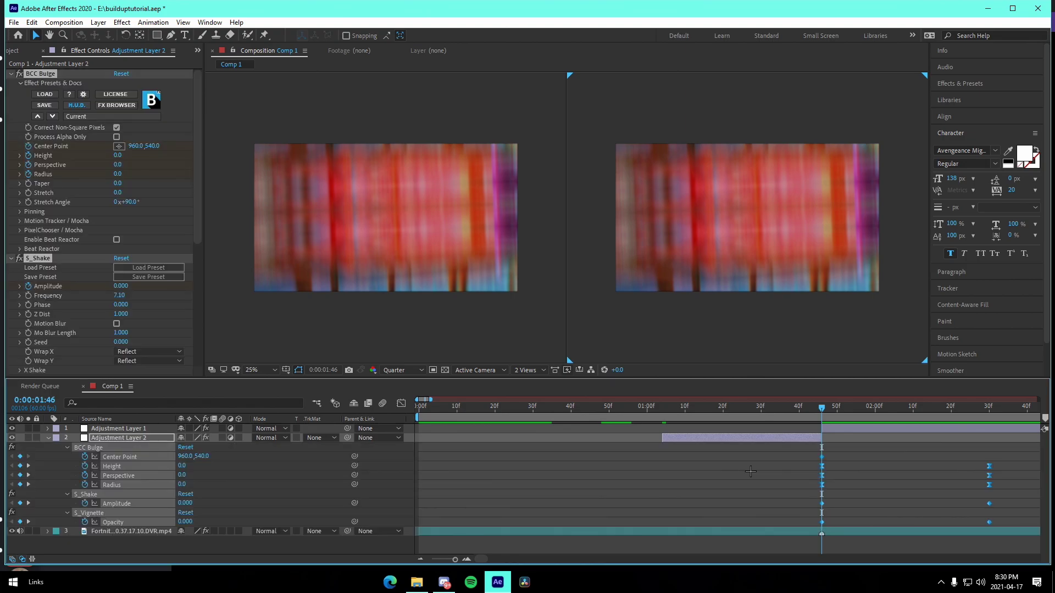
# Step: Retime Adjustment Layer 2's keyframes to end at 0:00:01:46 with the layer starting at about 0:00:00:59, and preview the warp buildup
pyautogui.moveTo(820, 456); pyautogui.dragTo(620, 408)
pyautogui.click(659, 446)
pyautogui.press('space')
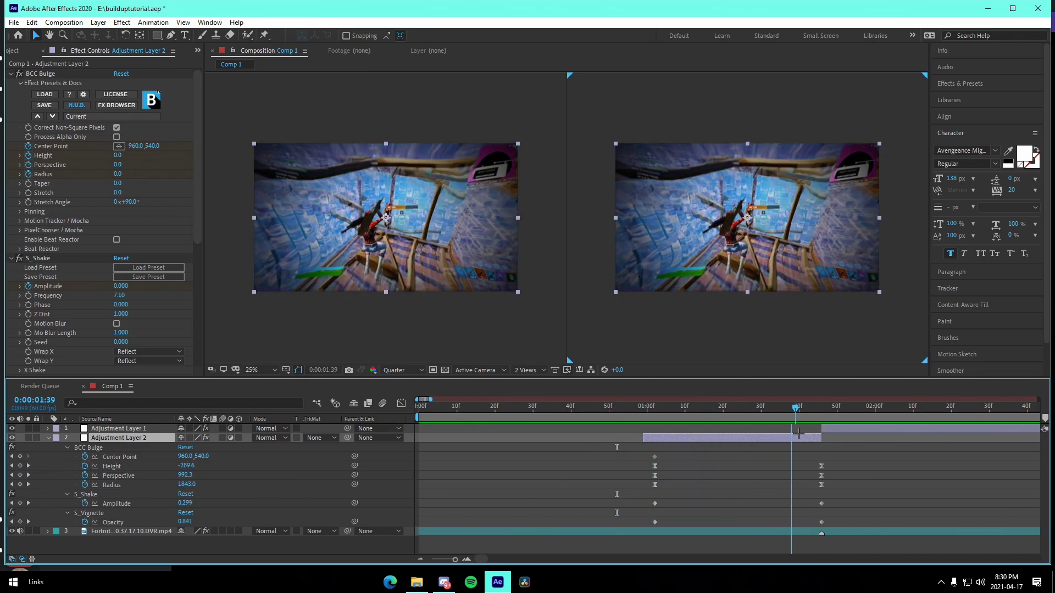
pyautogui.press('space')
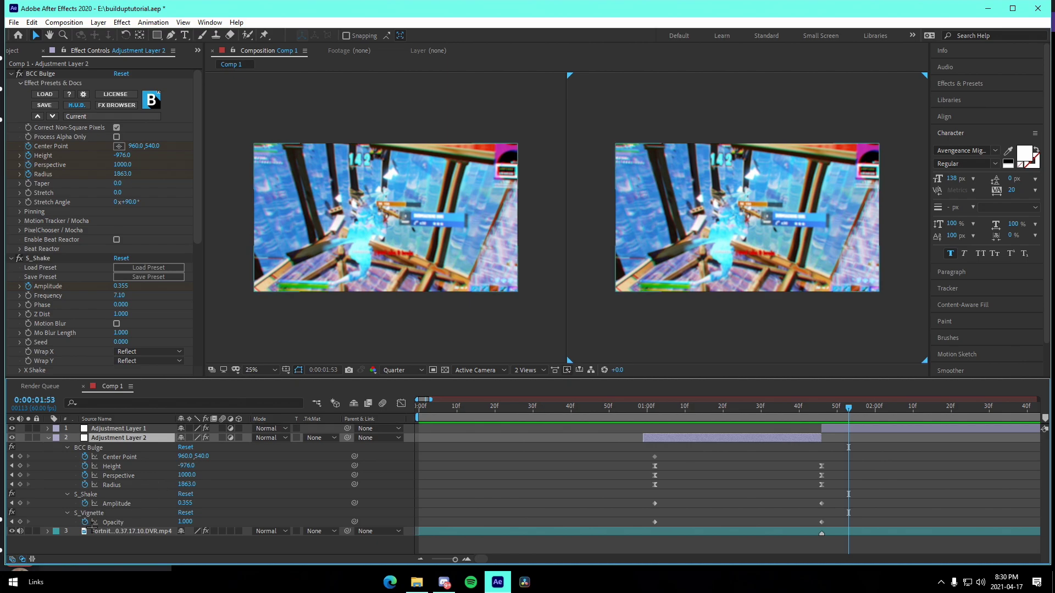
pyautogui.click(706, 494)
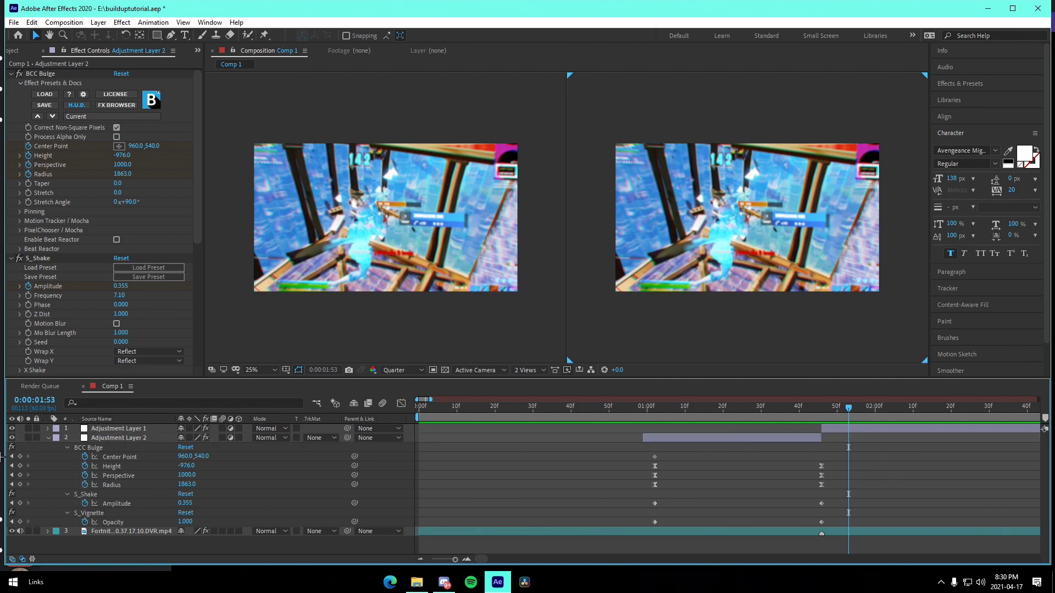